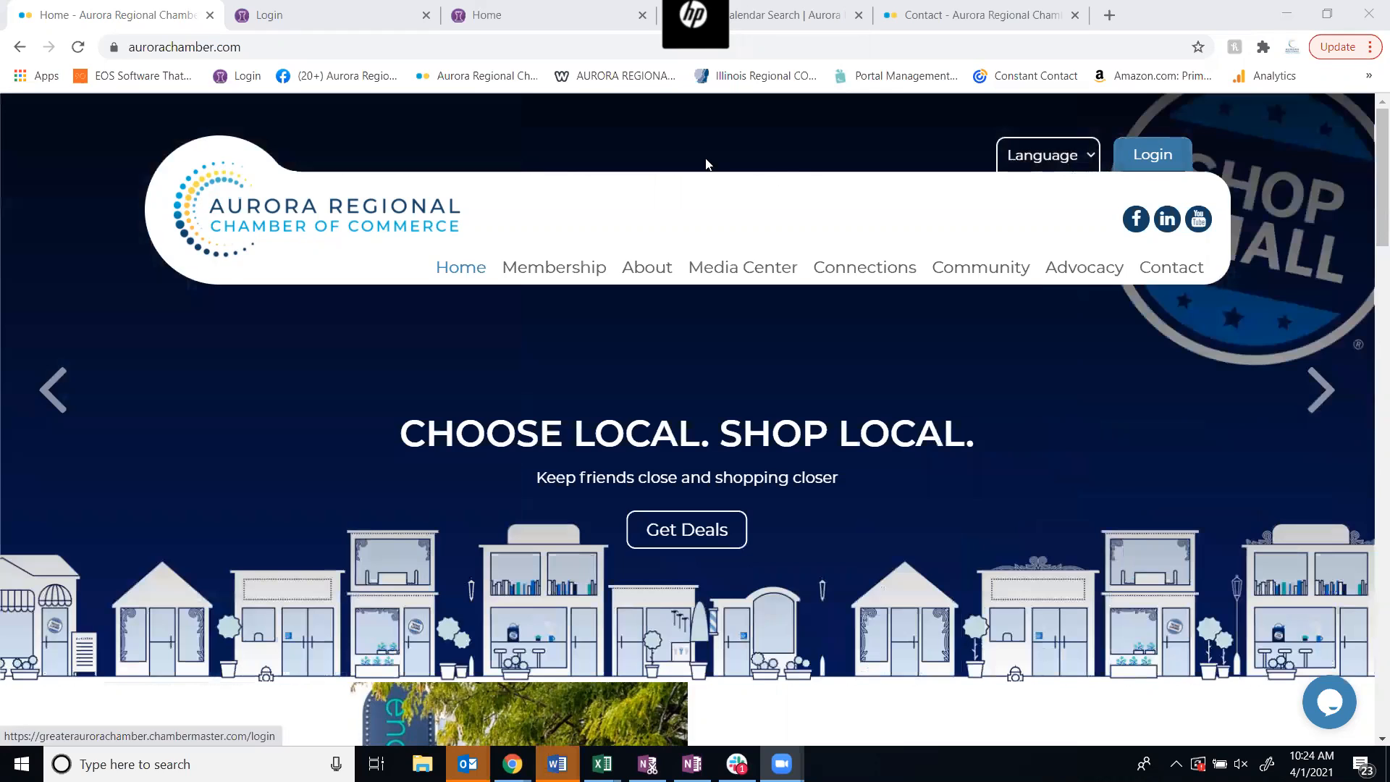
Go to the signed-in member portal and look through its list of upcoming events
{"action": "left_click", "coordinate": [324, 17]}
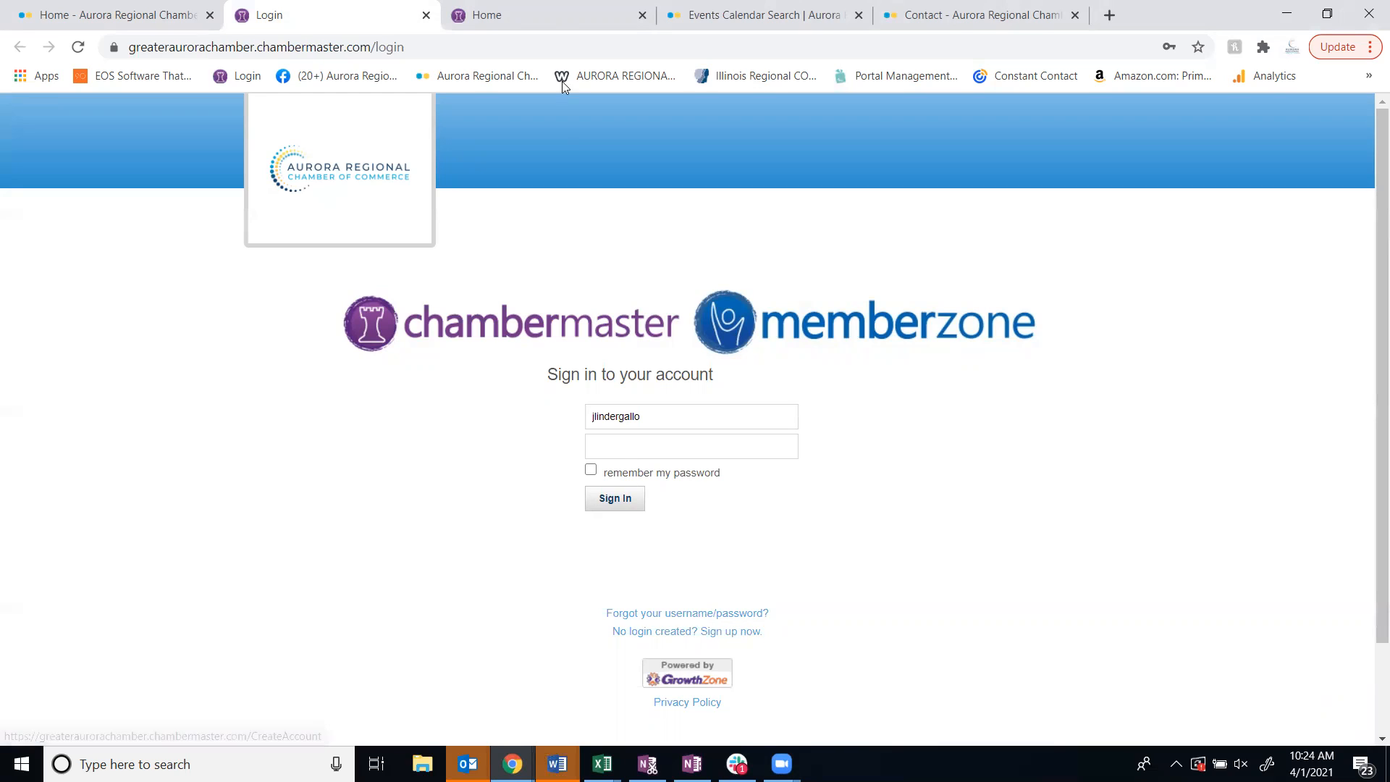
{"action": "left_click", "coordinate": [535, 6]}
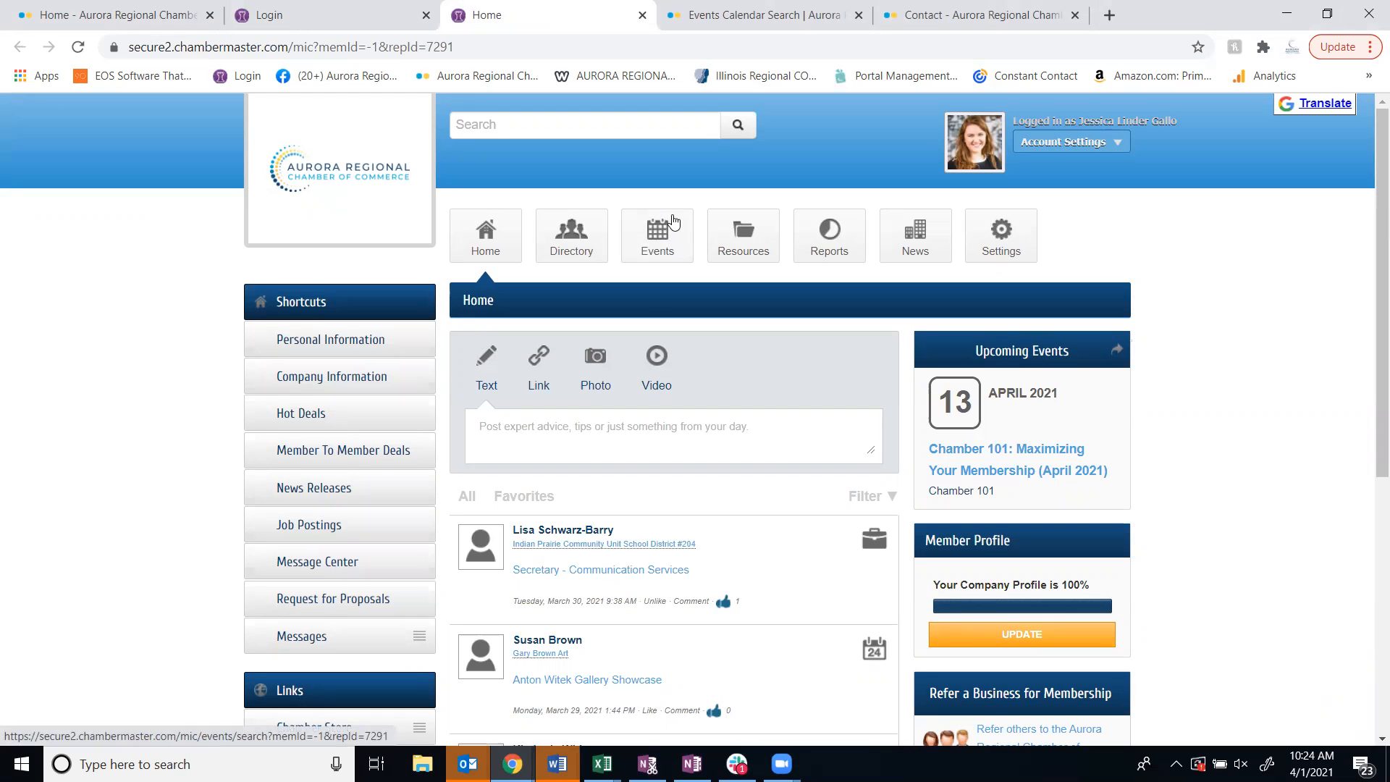
{"action": "left_click", "coordinate": [655, 243]}
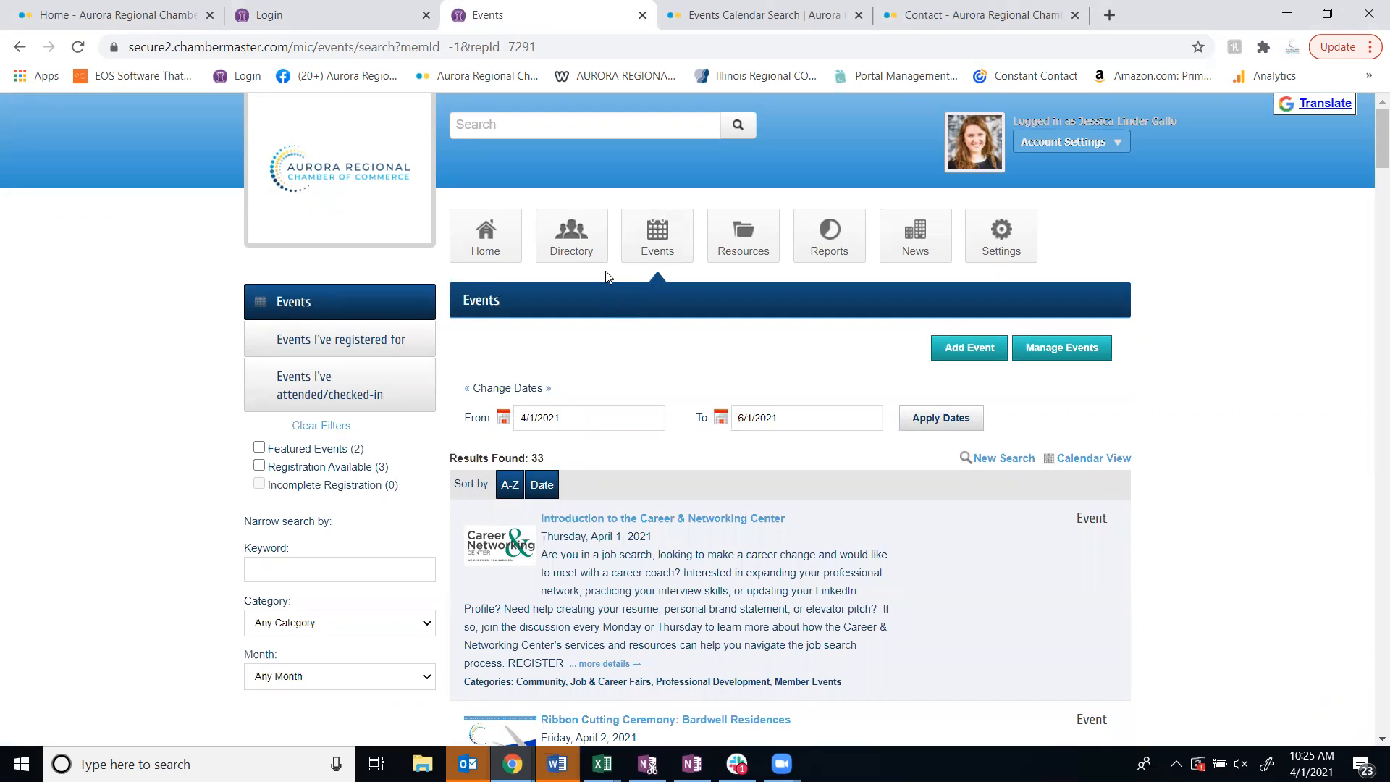
{"action": "scroll", "coordinate": [827, 527], "scroll_direction": "down", "scroll_amount": 4}
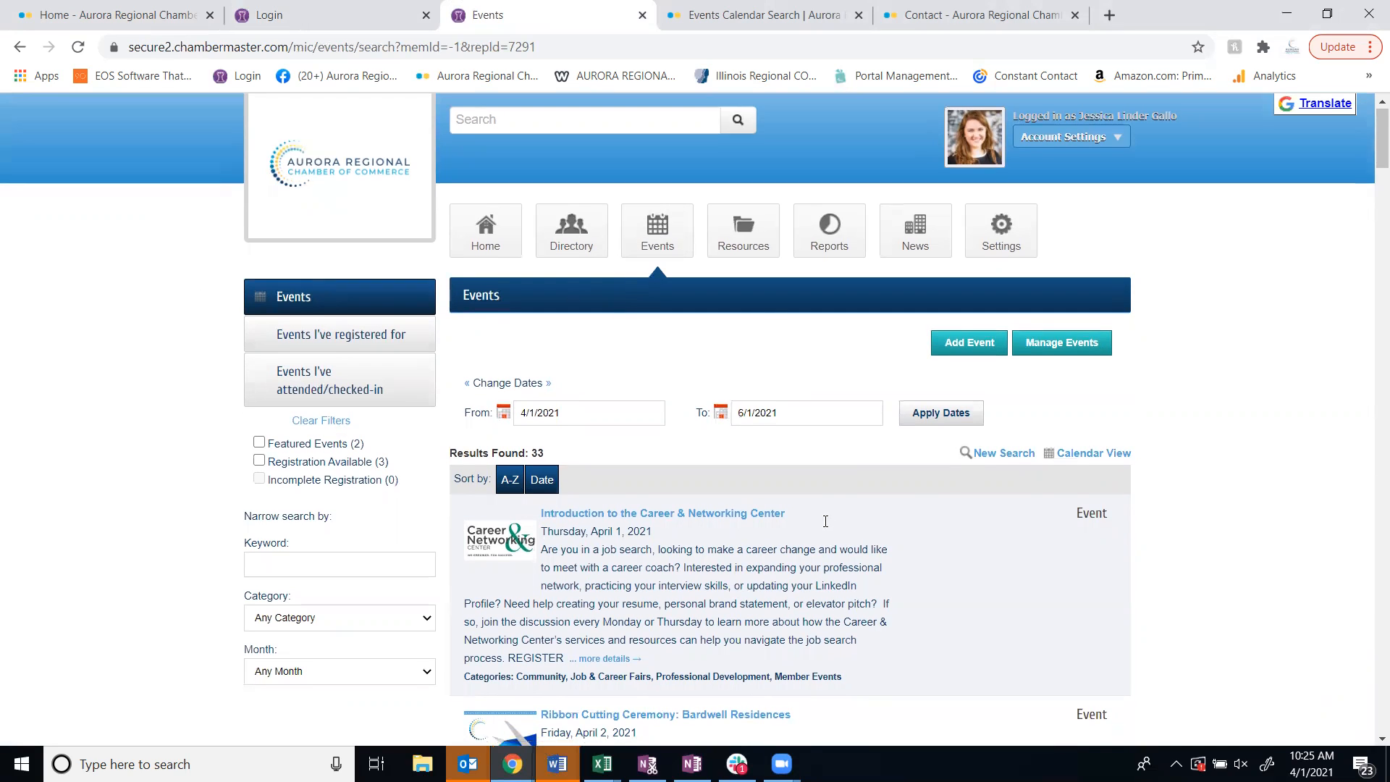
{"action": "scroll", "coordinate": [828, 527], "scroll_direction": "down", "scroll_amount": 4}
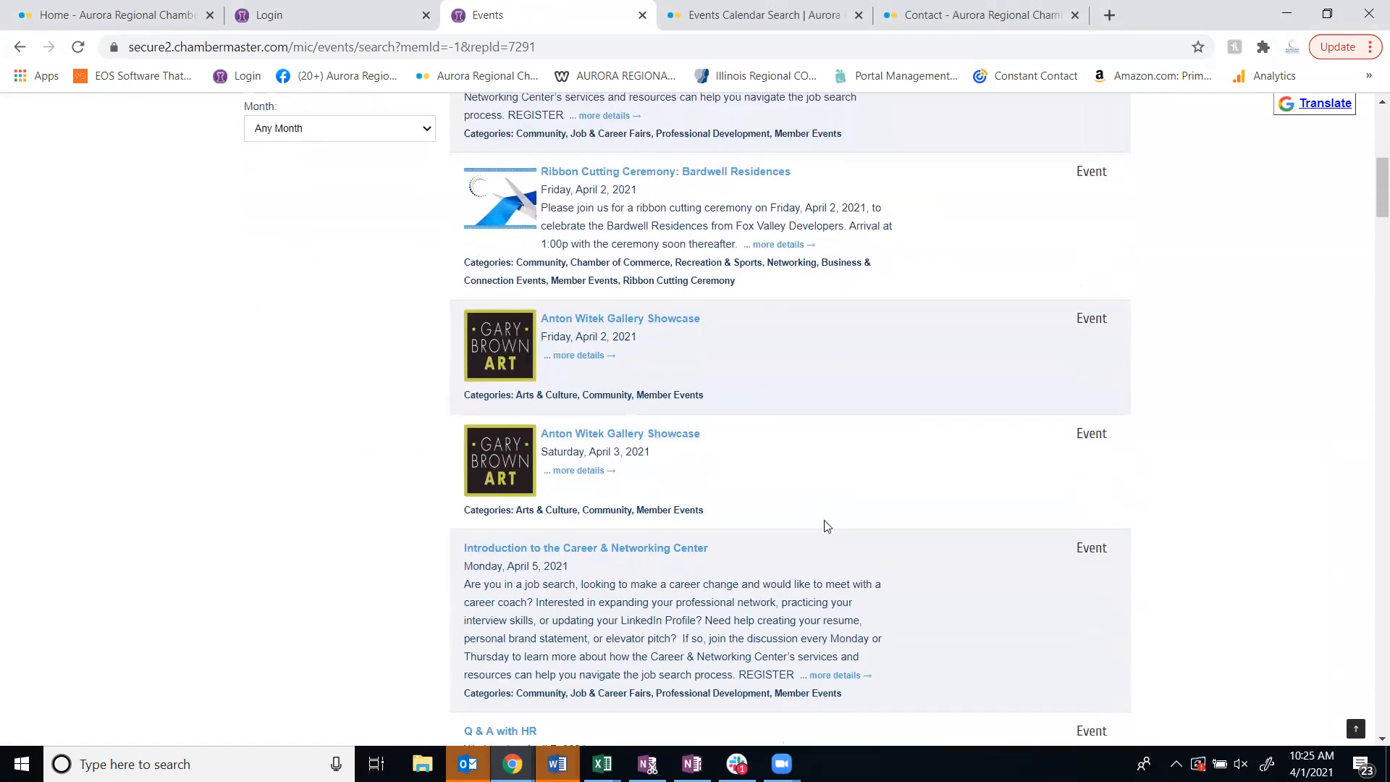
{"action": "scroll", "coordinate": [828, 527], "scroll_direction": "up", "scroll_amount": 8}
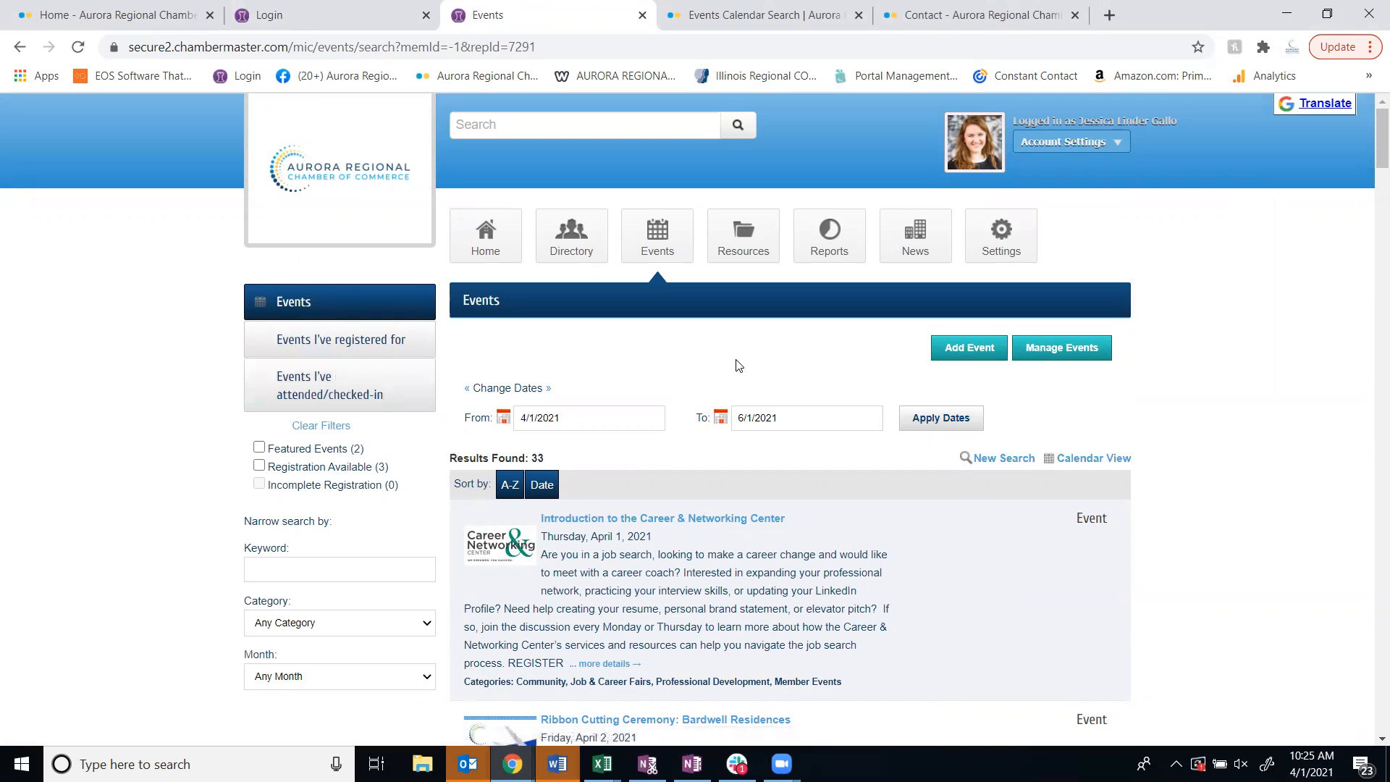
Add a new event with the title "Super Awesome Spring Bash"
{"action": "left_click", "coordinate": [960, 355]}
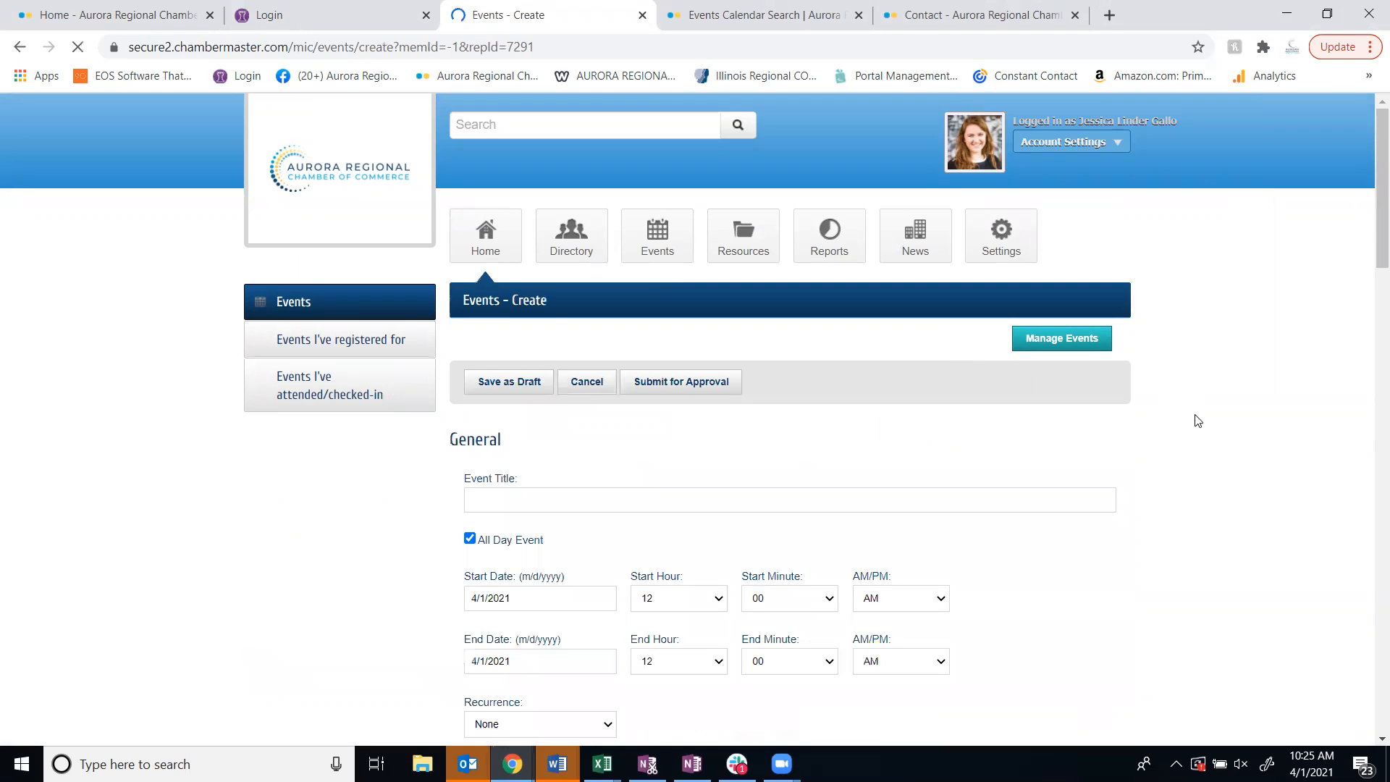
{"action": "scroll", "coordinate": [1201, 449], "scroll_direction": "down", "scroll_amount": 3}
{"action": "left_click", "coordinate": [547, 323]}
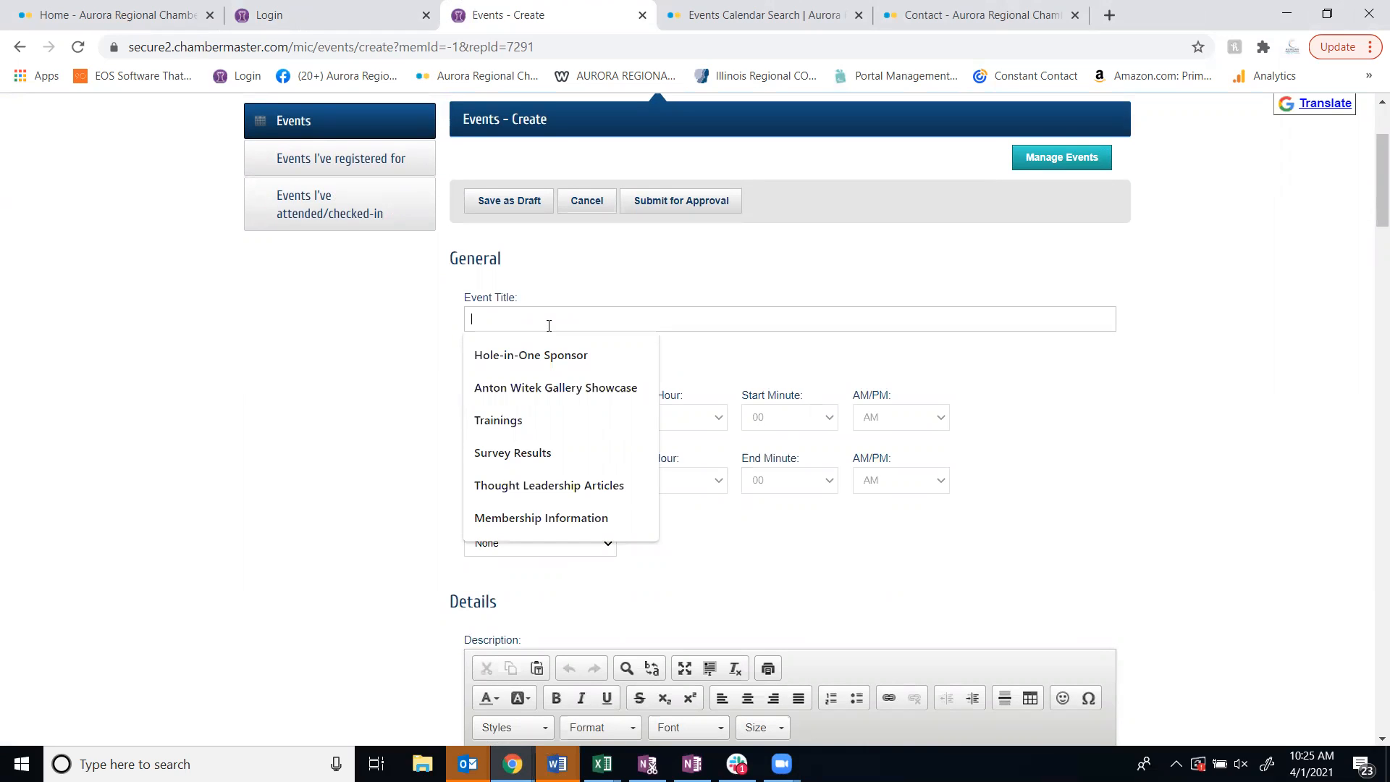
{"action": "type", "text": "Super A"}
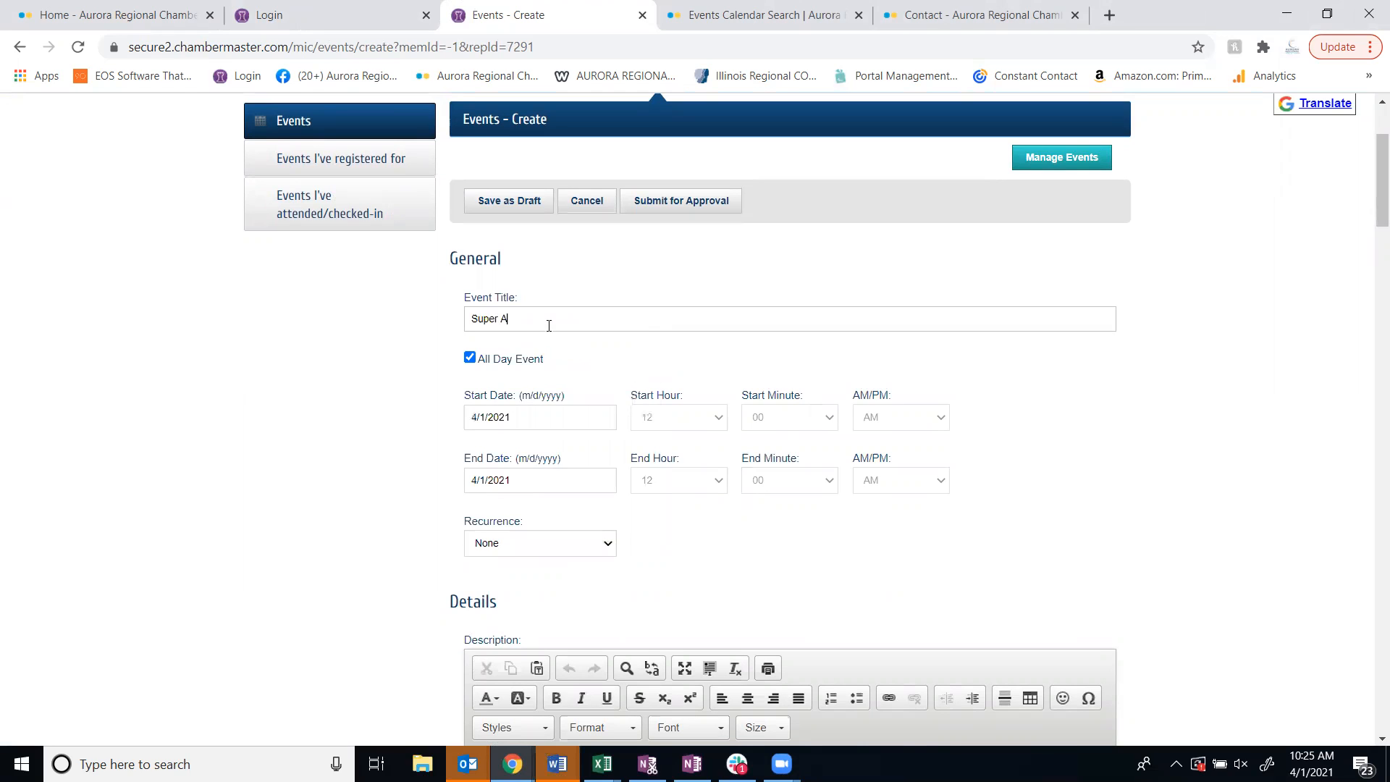
{"action": "type", "text": "wesome Spring Bash"}
Turn off the all-day setting for the event and set its start time to 5:00 PM
{"action": "left_click", "coordinate": [533, 423]}
{"action": "left_click", "coordinate": [394, 468]}
{"action": "left_click", "coordinate": [469, 358]}
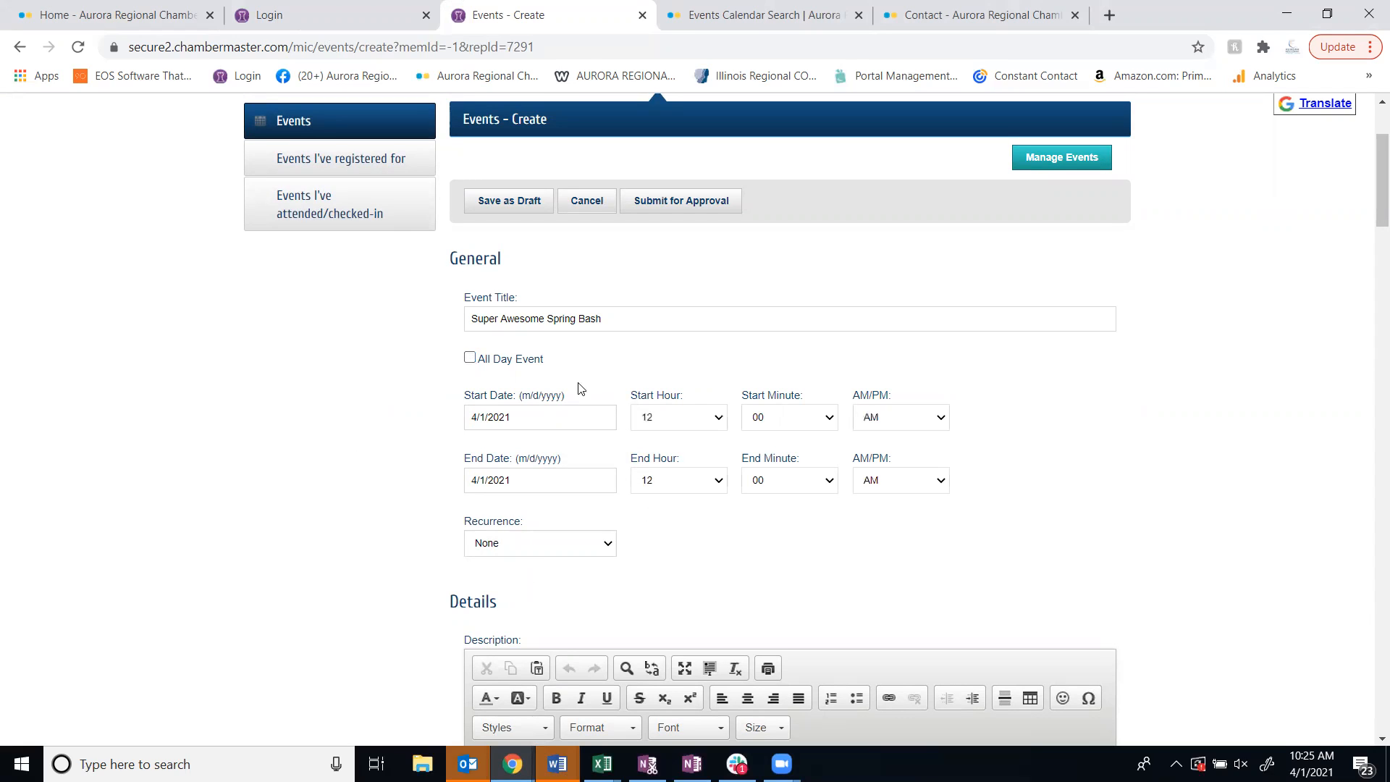
{"action": "left_click", "coordinate": [713, 417]}
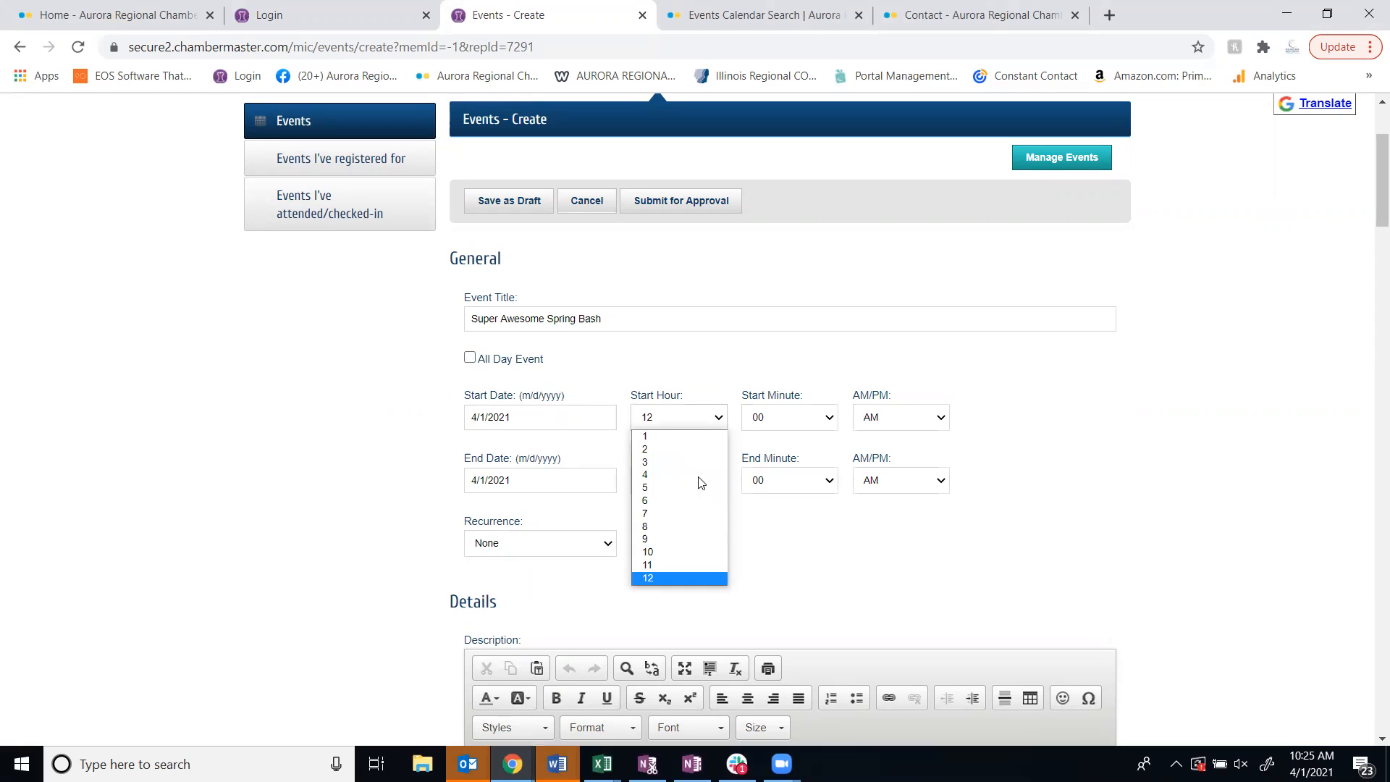
{"action": "left_click", "coordinate": [669, 487]}
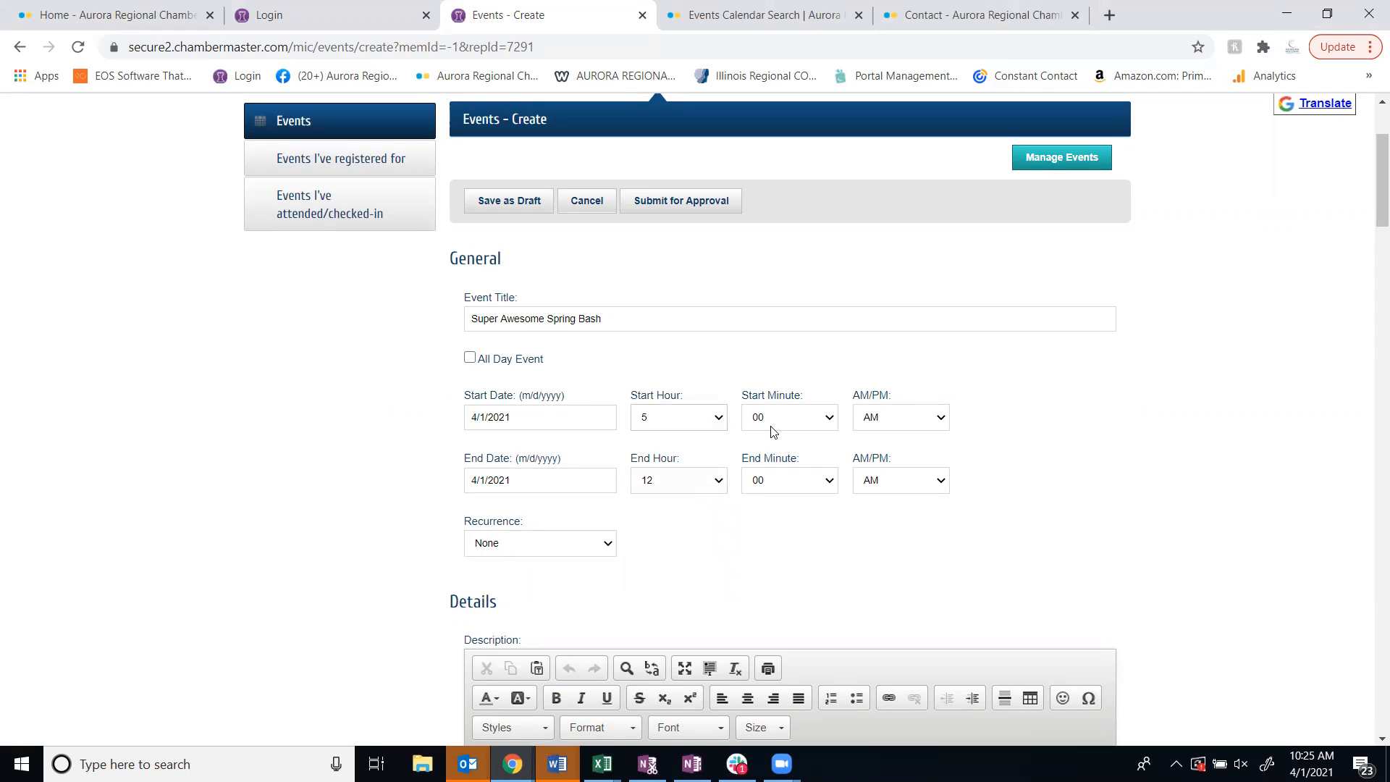
{"action": "left_click", "coordinate": [890, 419]}
{"action": "left_click", "coordinate": [898, 448]}
Set the event's end time to 8:00 PM
{"action": "left_click", "coordinate": [720, 482]}
{"action": "left_click", "coordinate": [654, 590]}
{"action": "left_click", "coordinate": [824, 478]}
{"action": "left_click", "coordinate": [908, 479]}
{"action": "left_click", "coordinate": [903, 512]}
Write the event description "My super awesome spring bash is going to be a block part in Aurora on the west side."
{"action": "scroll", "coordinate": [986, 568], "scroll_direction": "down", "scroll_amount": 1}
{"action": "scroll", "coordinate": [986, 567], "scroll_direction": "down", "scroll_amount": 3}
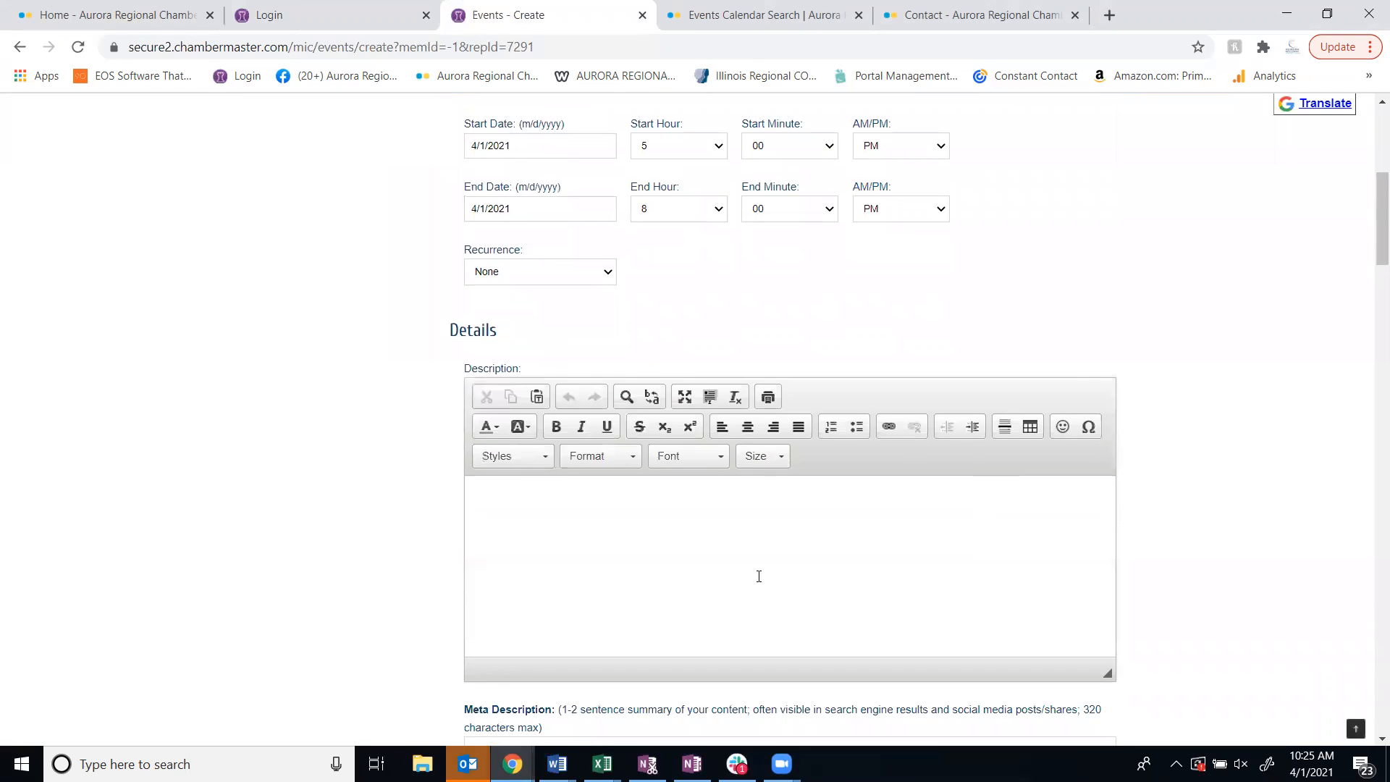
{"action": "left_click", "coordinate": [599, 553]}
{"action": "scroll", "coordinate": [583, 555], "scroll_direction": "down", "scroll_amount": 3}
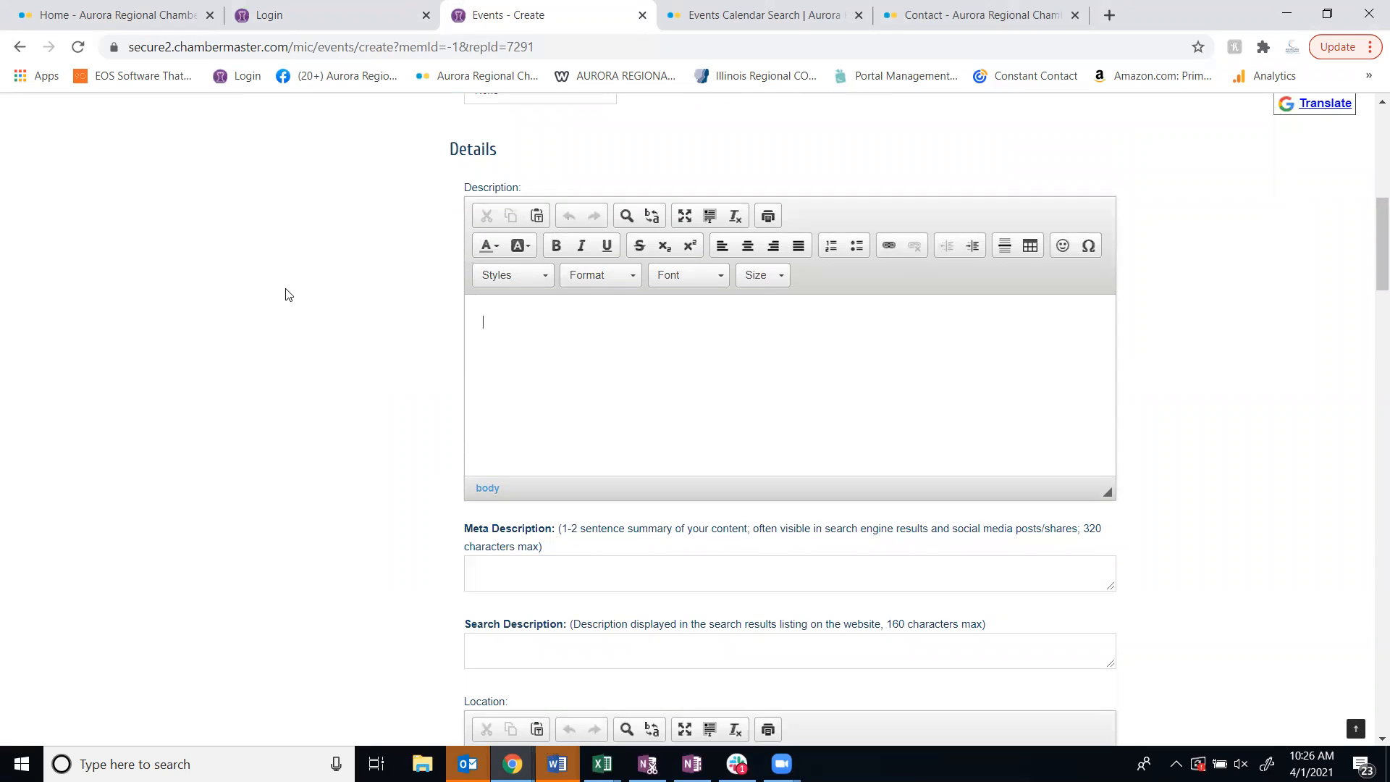
{"action": "type", "text": "My super awsome spring bash "}
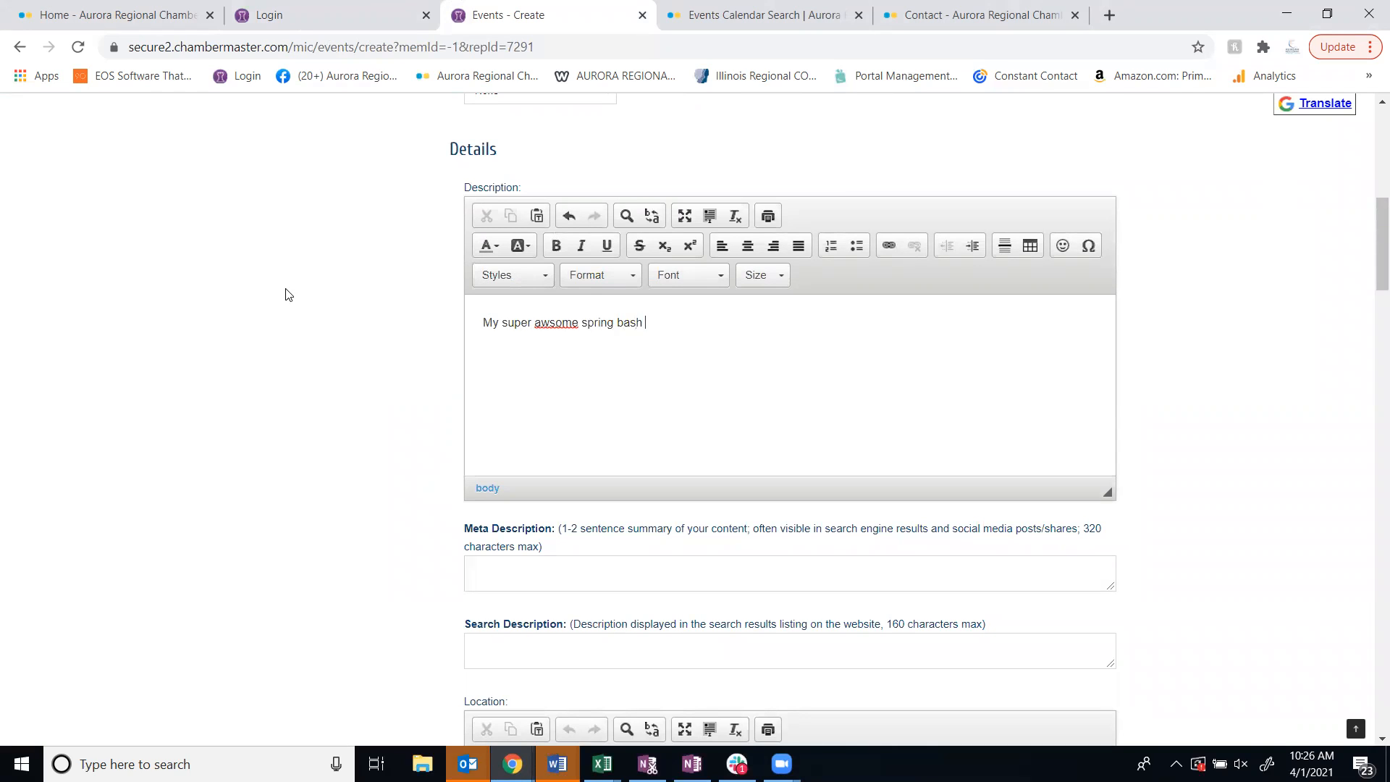
{"action": "type", "text": "is going to be a block part in Aurora on the"}
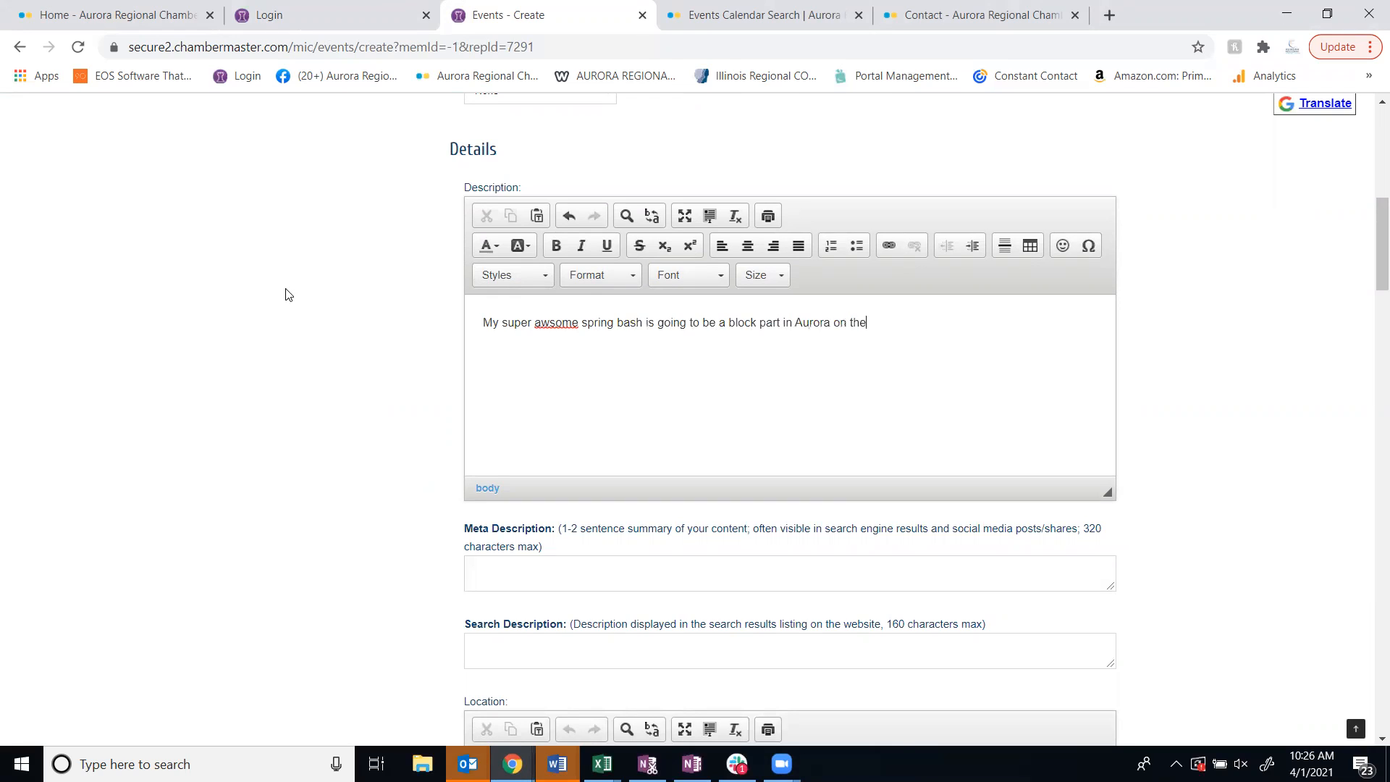
{"action": "type", "text": " west side. "}
{"action": "type", "text": "e"}
{"action": "left_click", "coordinate": [945, 317]}
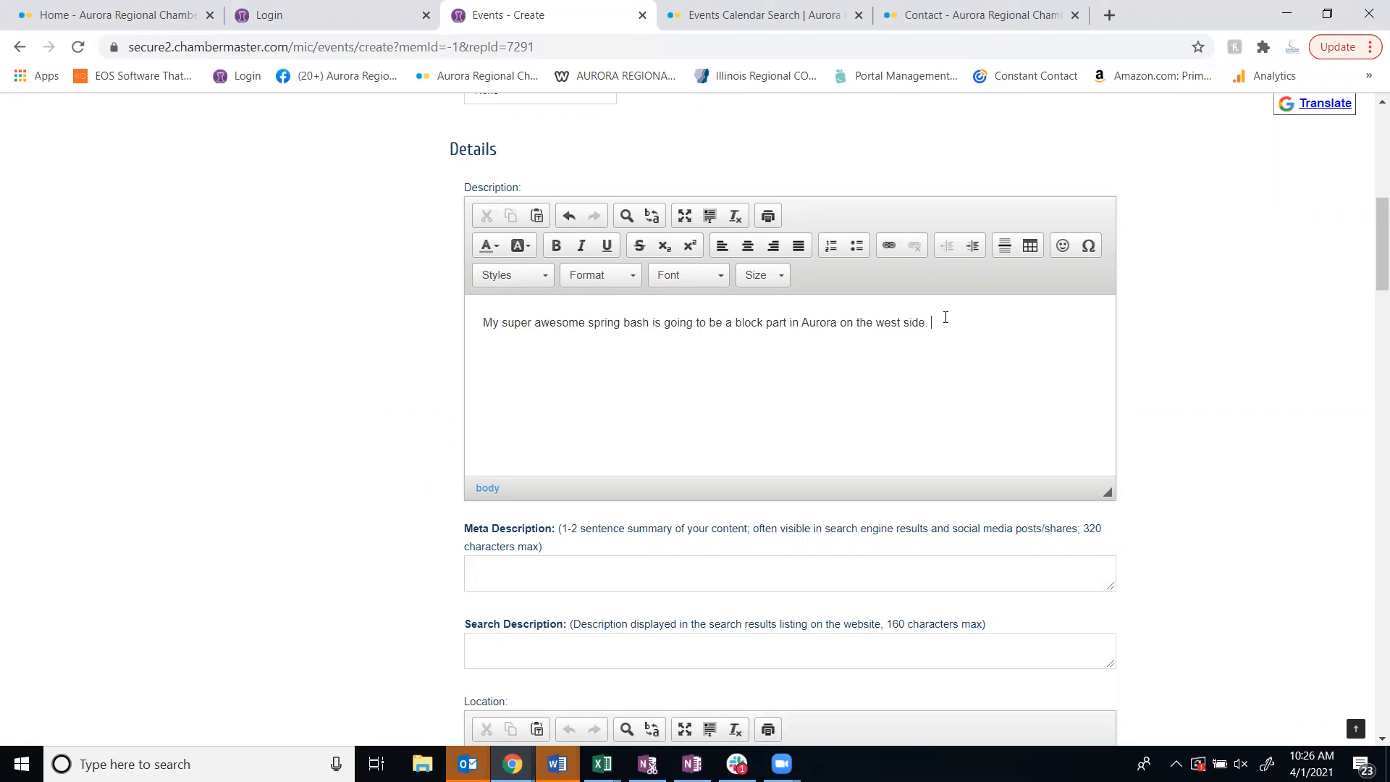
Append the filler word "alnfdiagh" to the description, add "ganighan" below it, and try a red text colour on "ganighan"
{"action": "type", "text": "alrfdiagh "}
{"action": "type", "text": "ganighan"}
{"action": "double_click", "coordinate": [496, 380]}
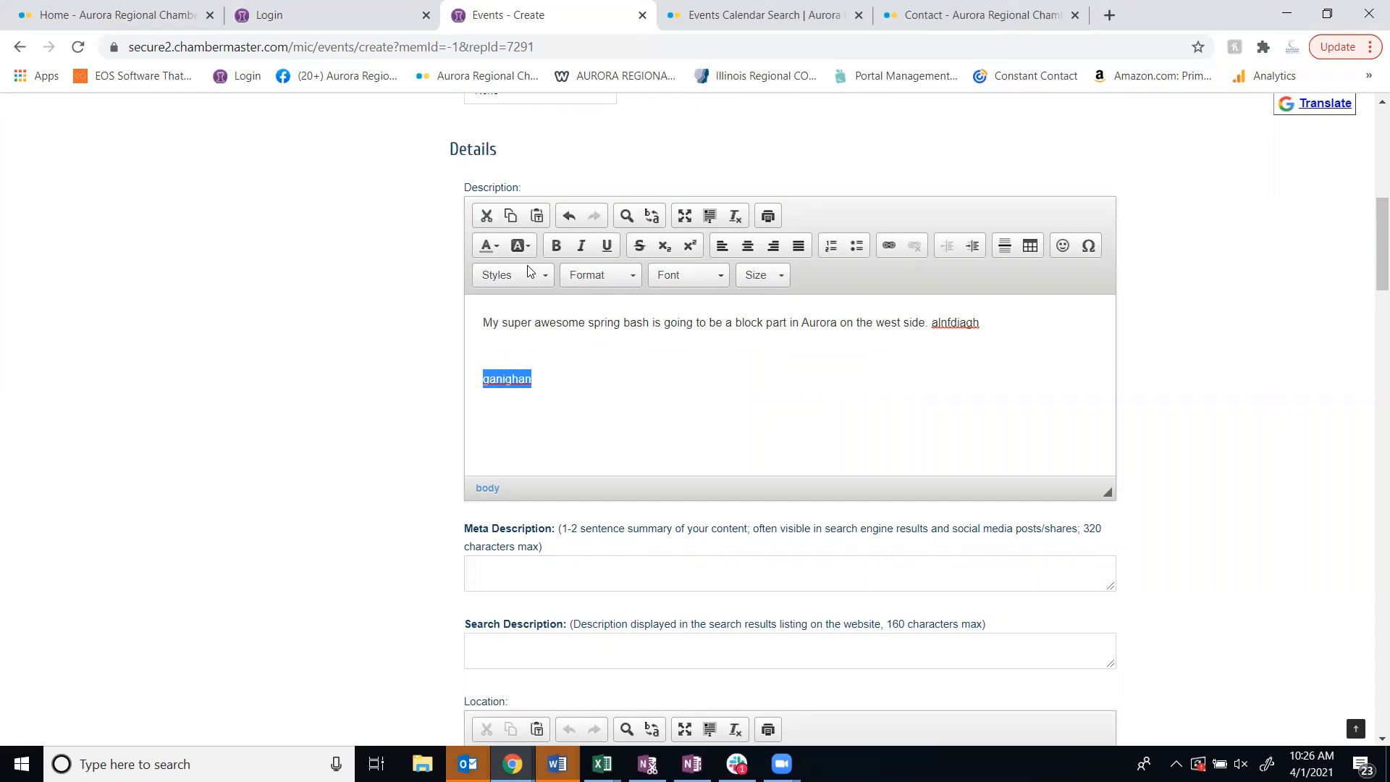
{"action": "left_click", "coordinate": [499, 247]}
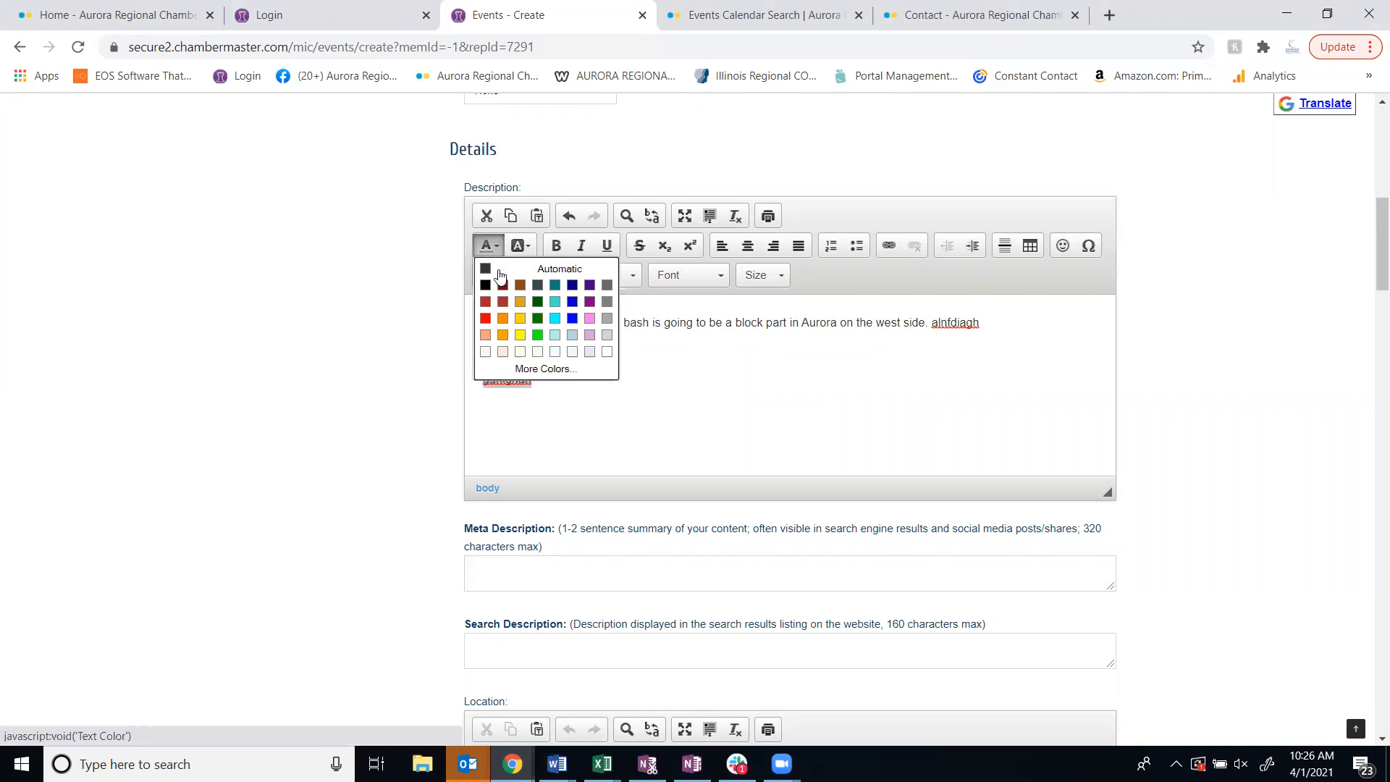
{"action": "left_click", "coordinate": [486, 322]}
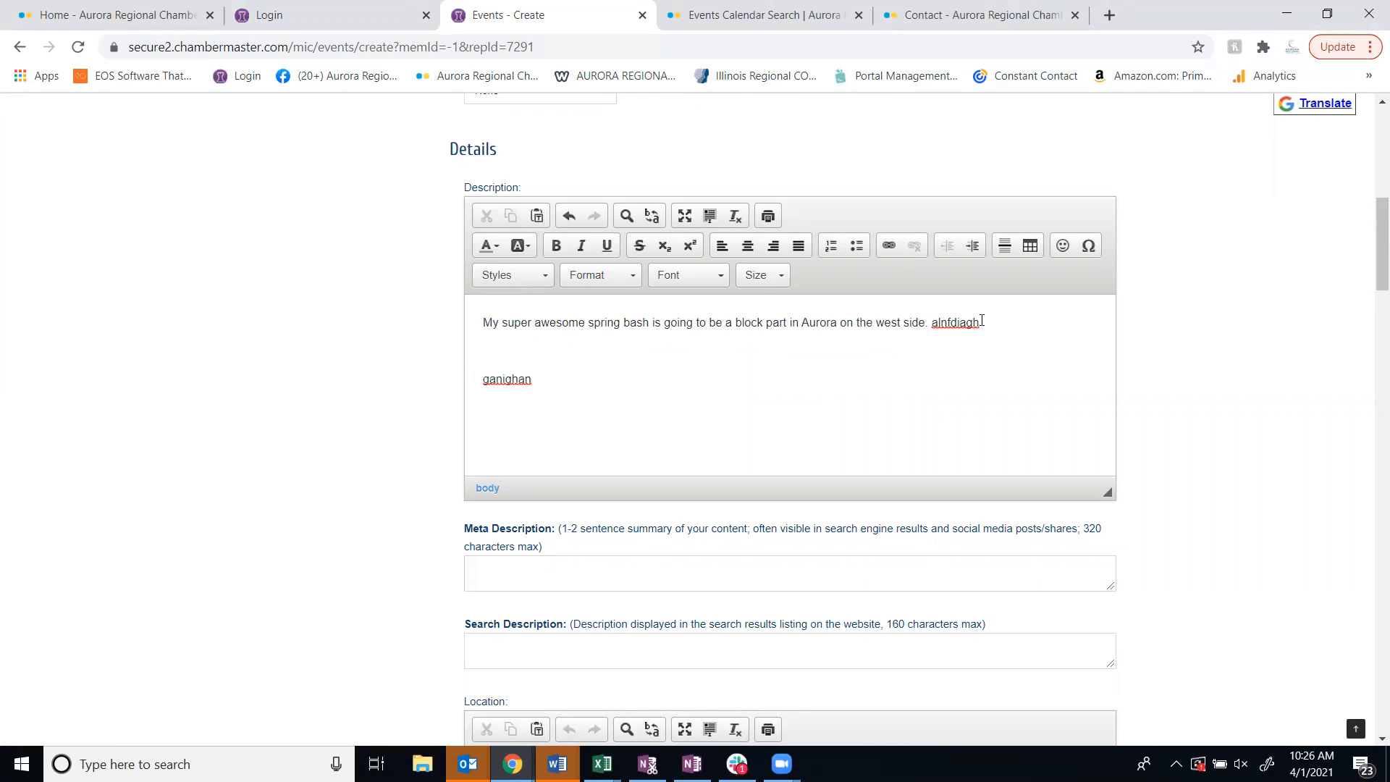
Apply the Italic Title style to the description's first paragraph
{"action": "left_click_drag", "start_coordinate": [982, 321], "coordinate": [920, 323]}
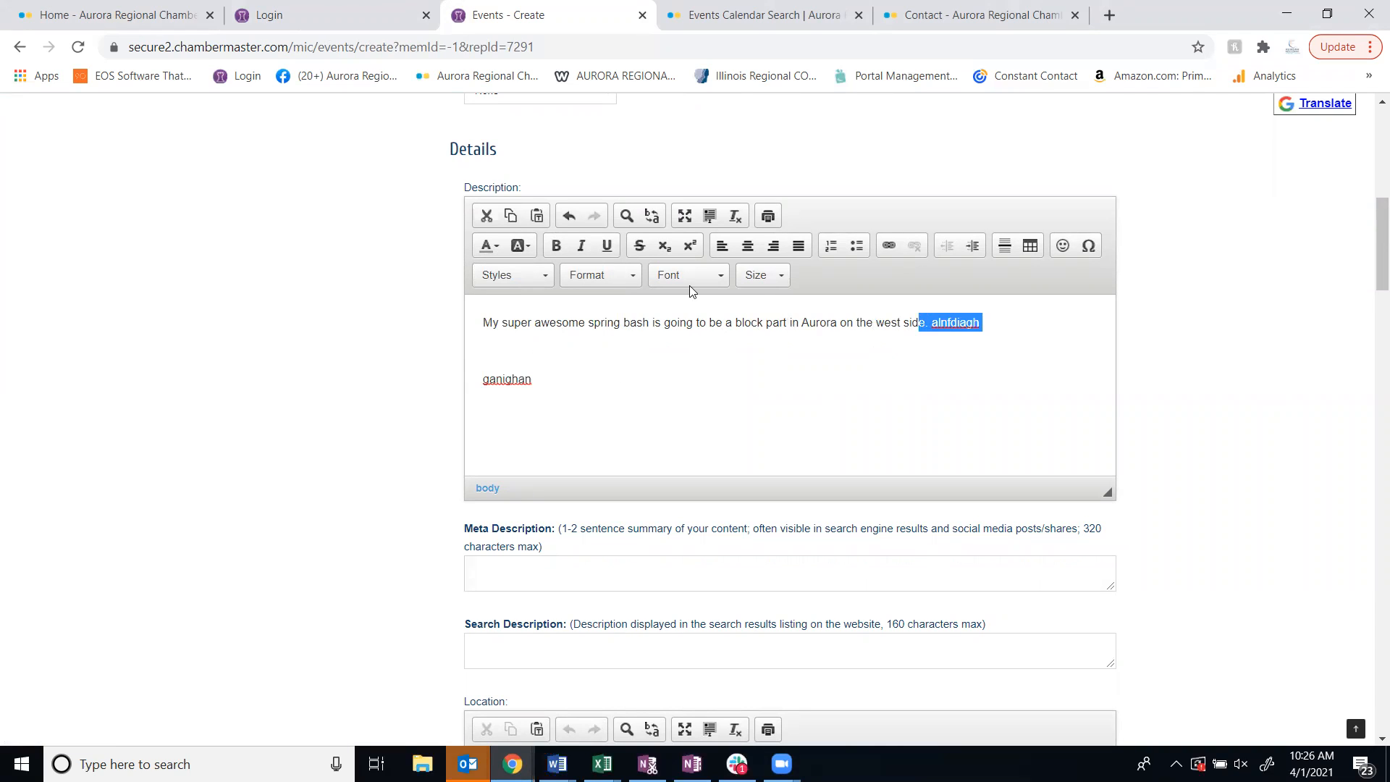
{"action": "left_click", "coordinate": [549, 282]}
{"action": "left_click", "coordinate": [534, 320]}
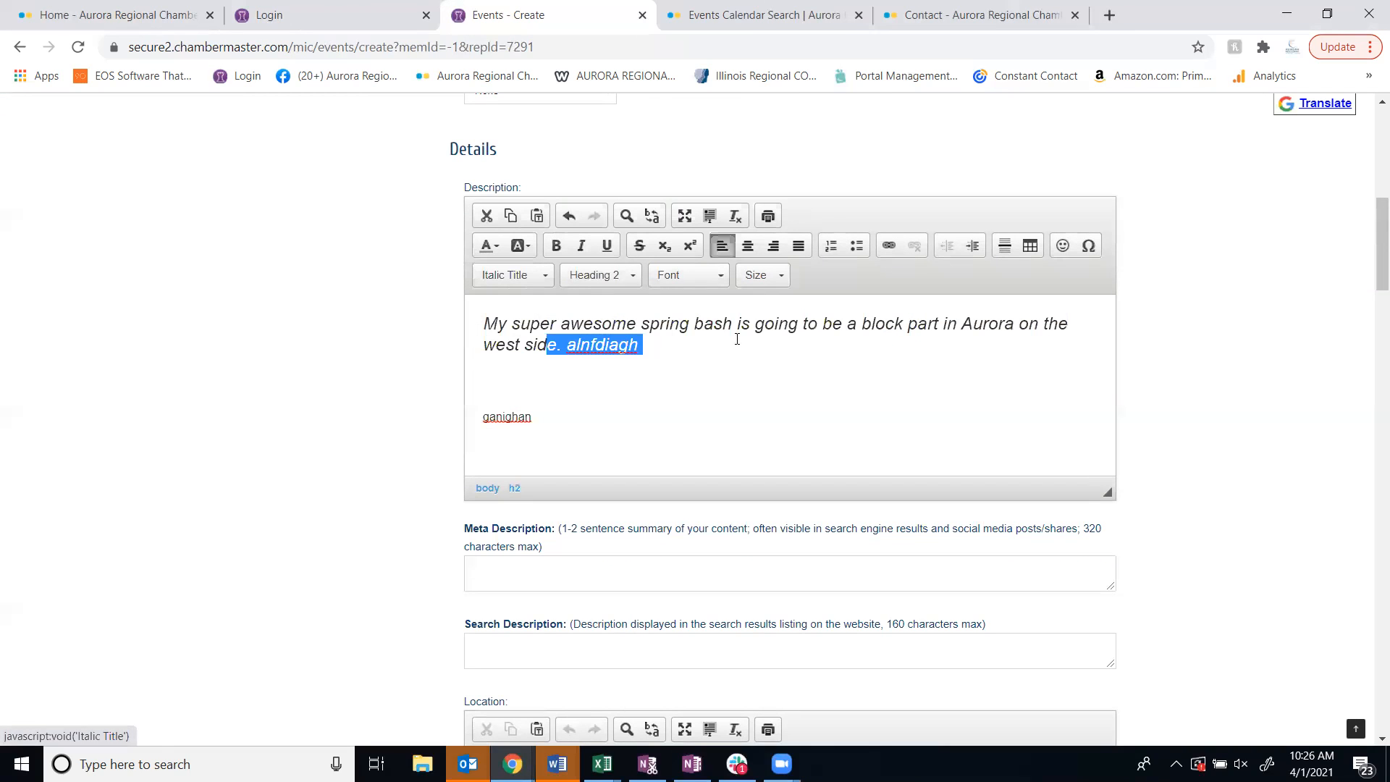
{"action": "left_click", "coordinate": [788, 370]}
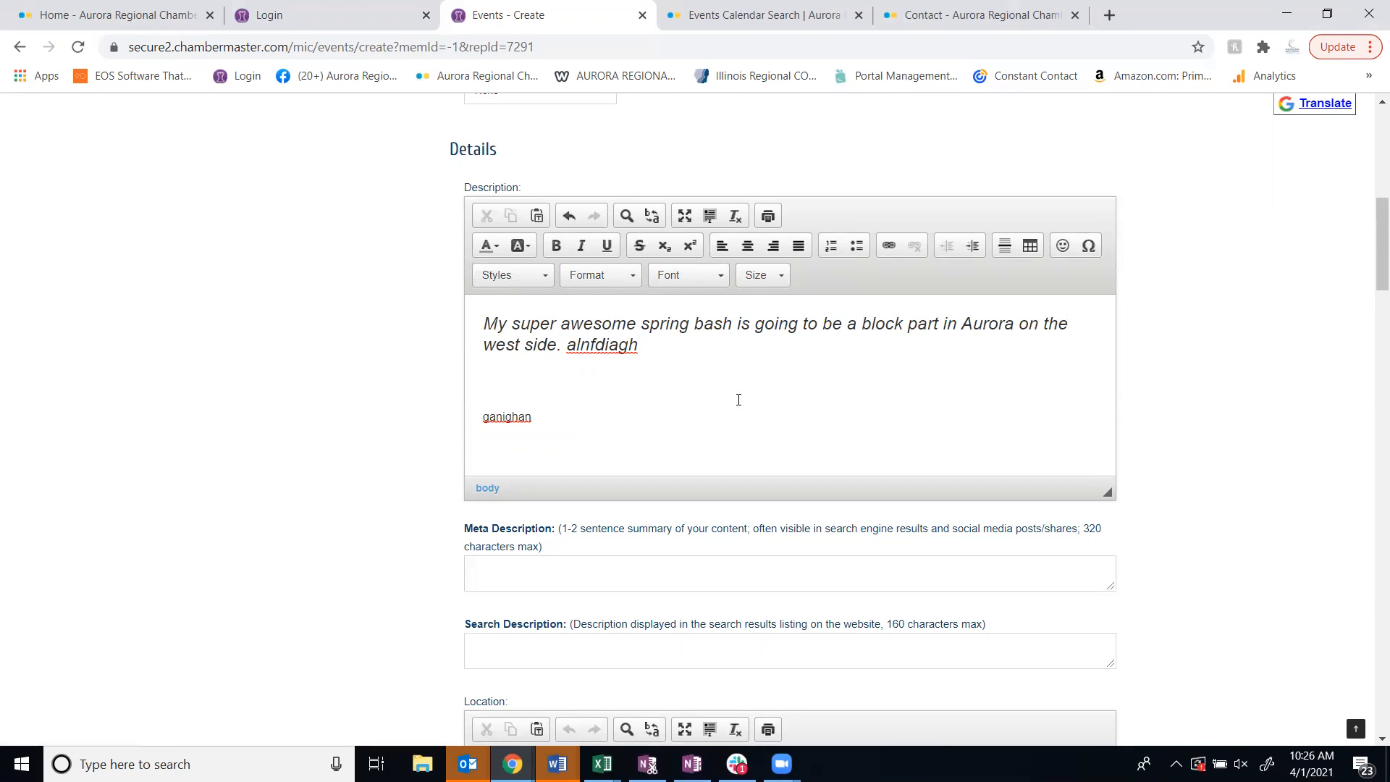
Give the word "ganighan" in the description an orange background colour
{"action": "left_click_drag", "start_coordinate": [536, 417], "coordinate": [479, 417]}
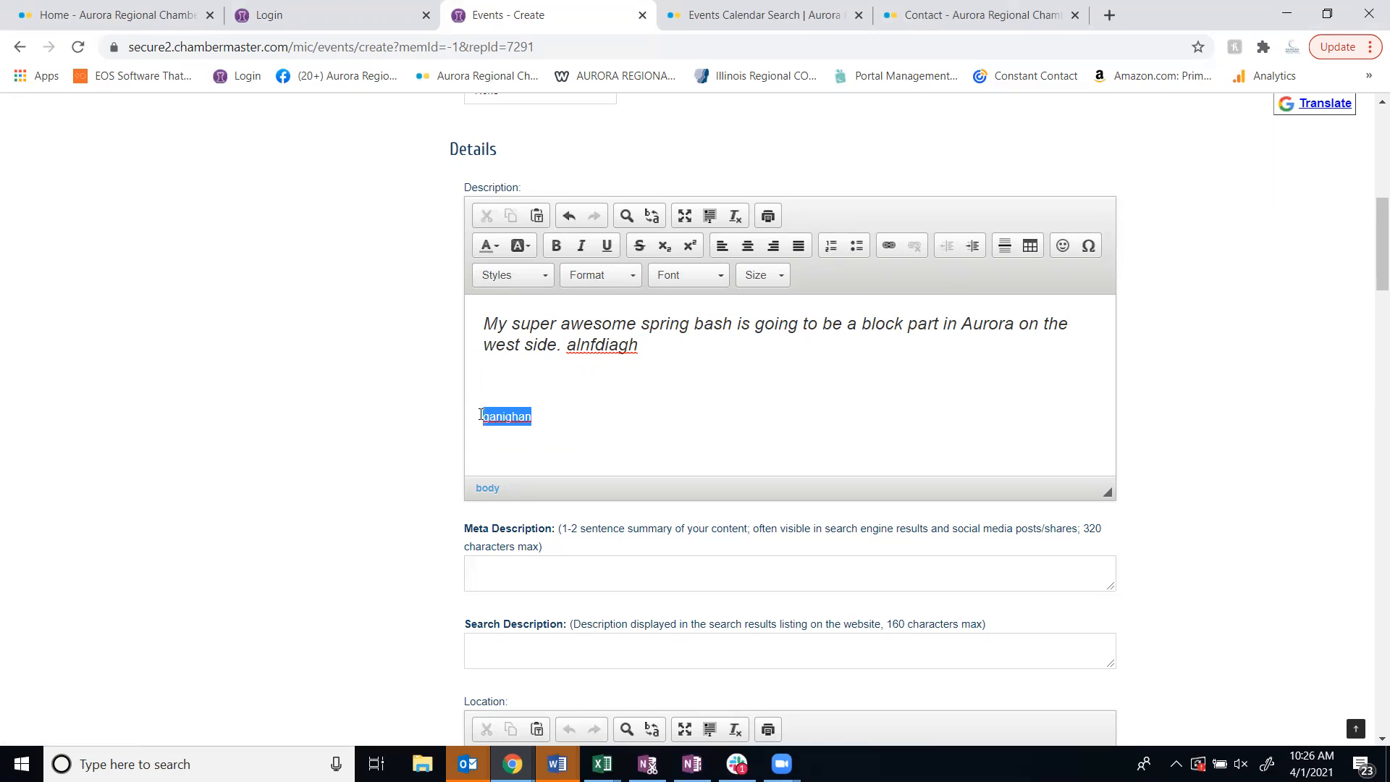
{"action": "left_click", "coordinate": [517, 248]}
{"action": "left_click", "coordinate": [534, 318]}
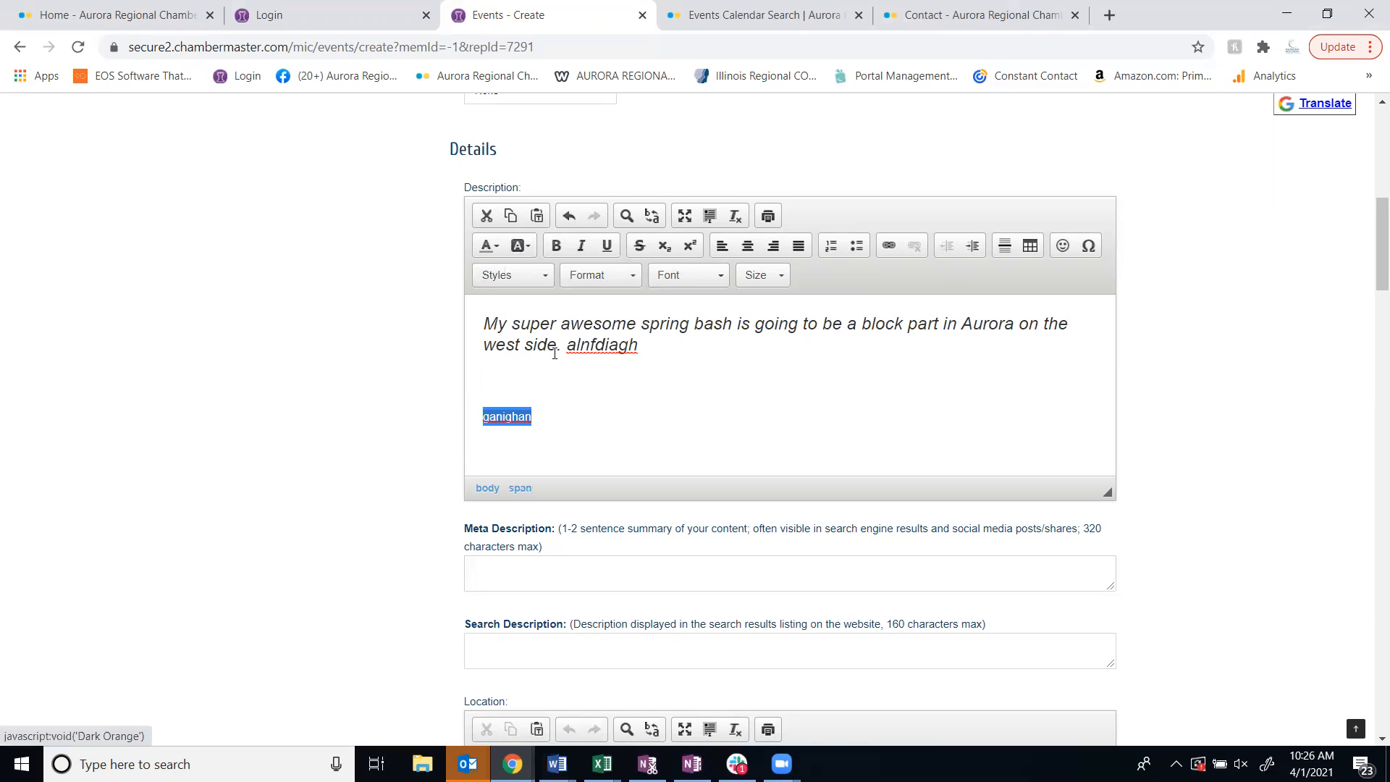
{"action": "left_click", "coordinate": [646, 415]}
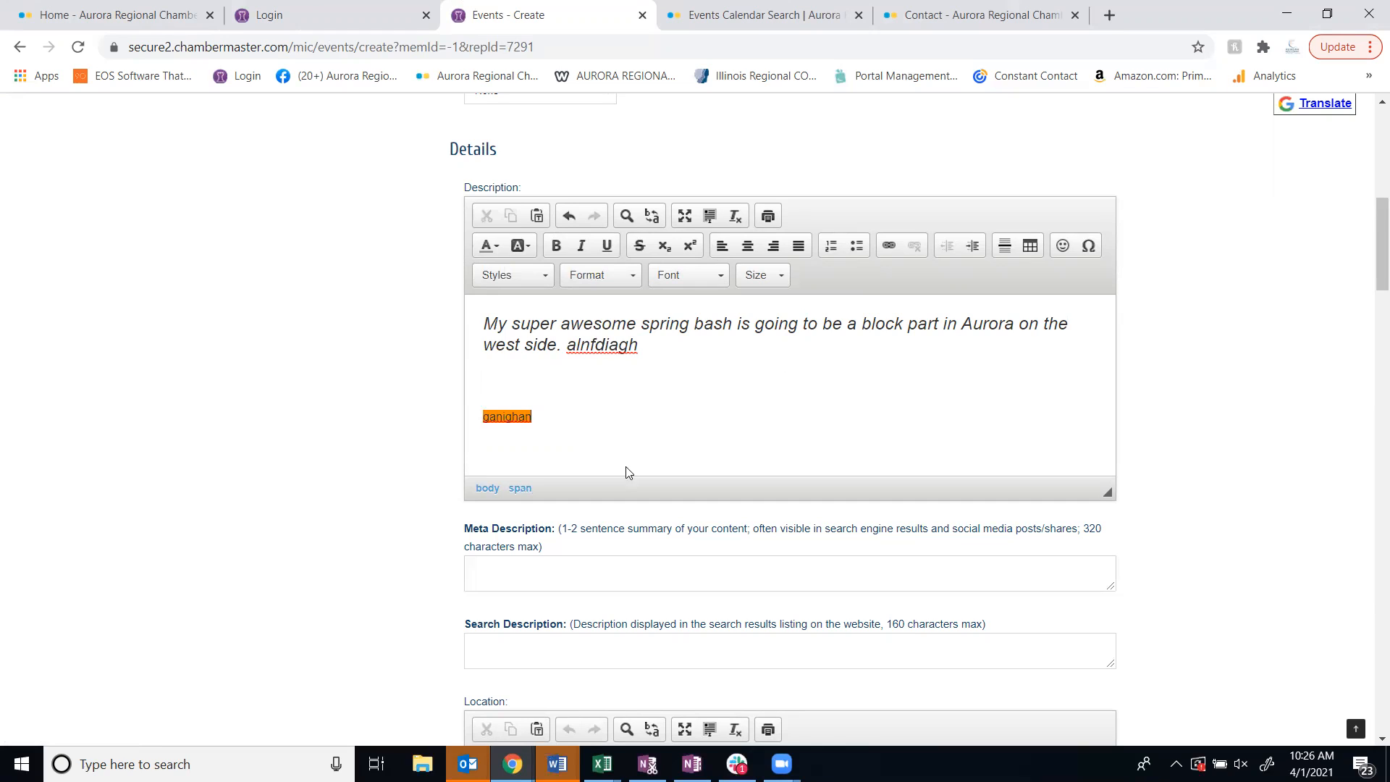
Enter "super awesome spring bash block party Aurora" as the meta description
{"action": "scroll", "coordinate": [633, 413], "scroll_direction": "down", "scroll_amount": 3}
{"action": "left_click", "coordinate": [532, 370]}
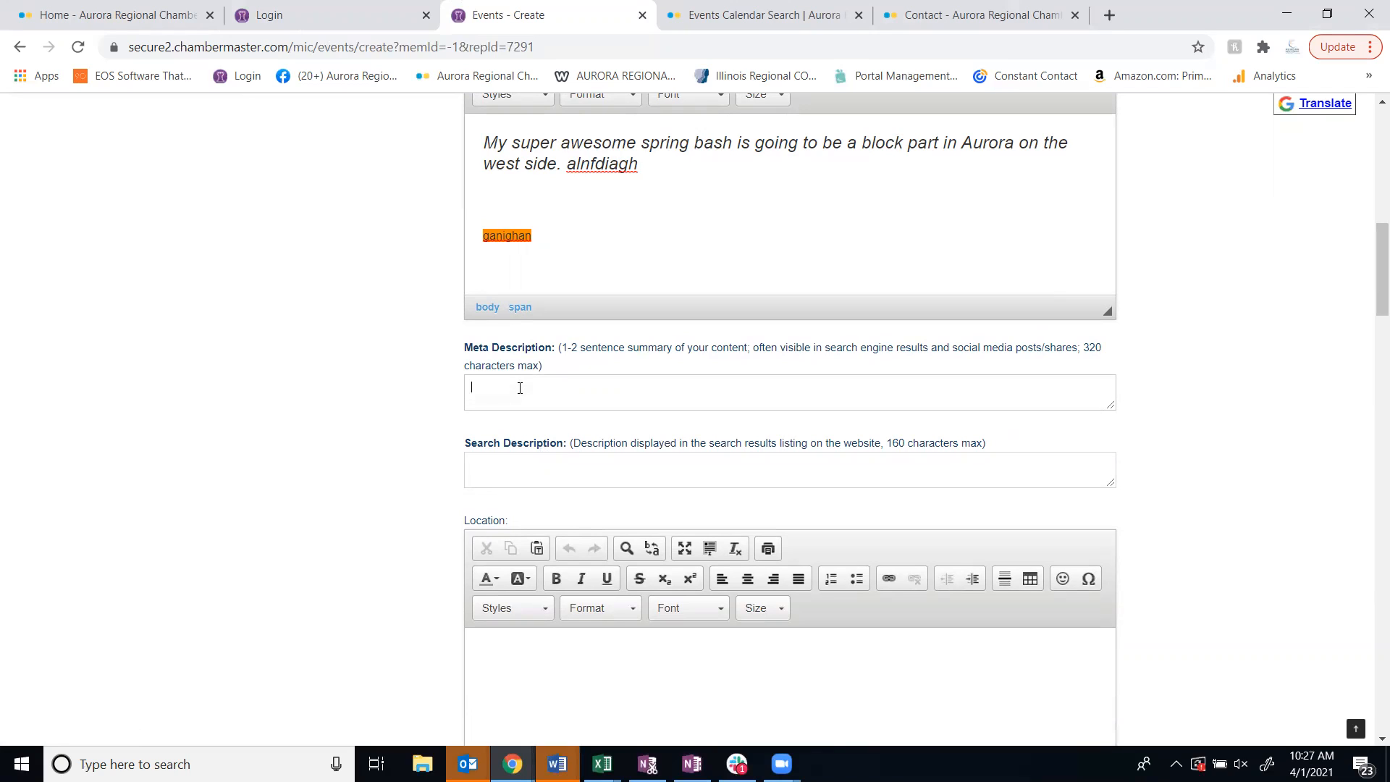
{"action": "type", "text": "super awesome spring bash block party Aurora"}
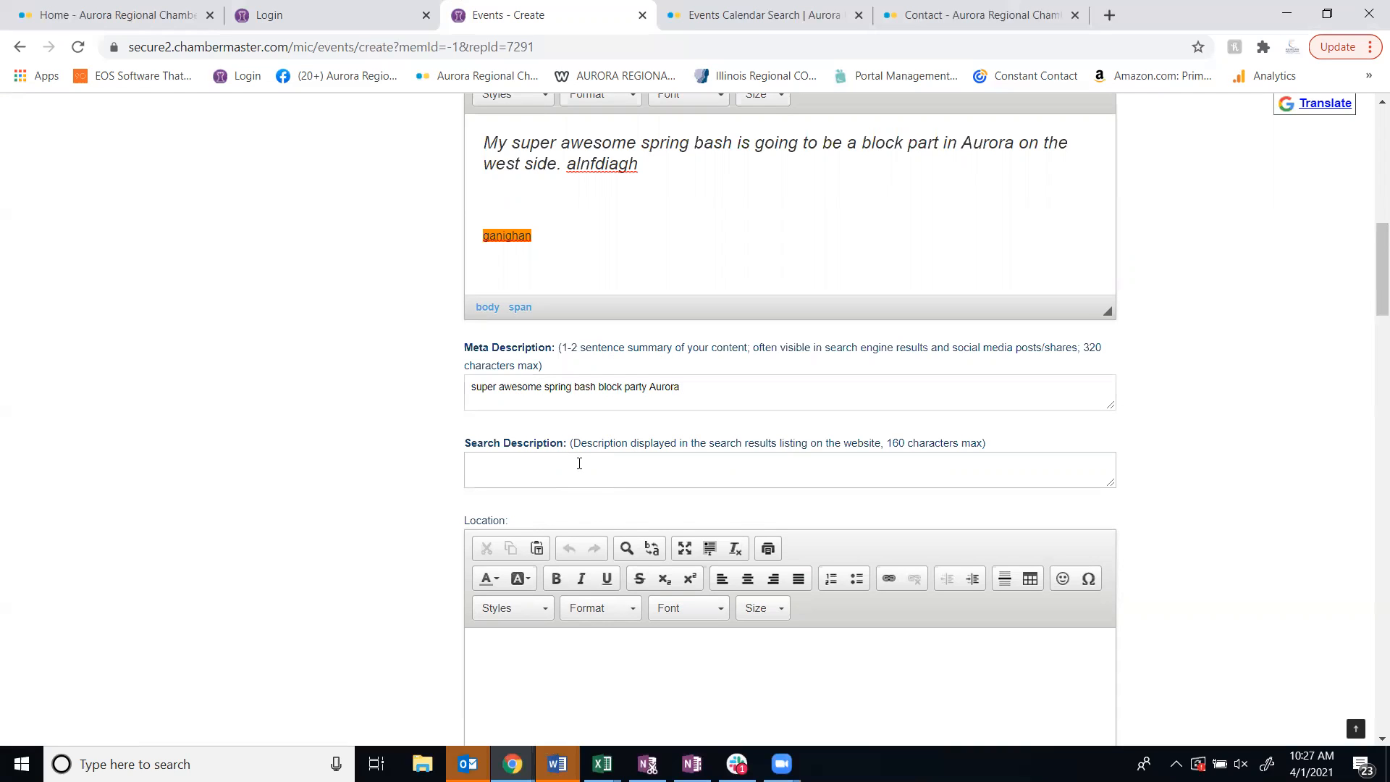
Copy the description's opening sentence, up to "west side", into the search description
{"action": "scroll", "coordinate": [373, 514], "scroll_direction": "down", "scroll_amount": 1}
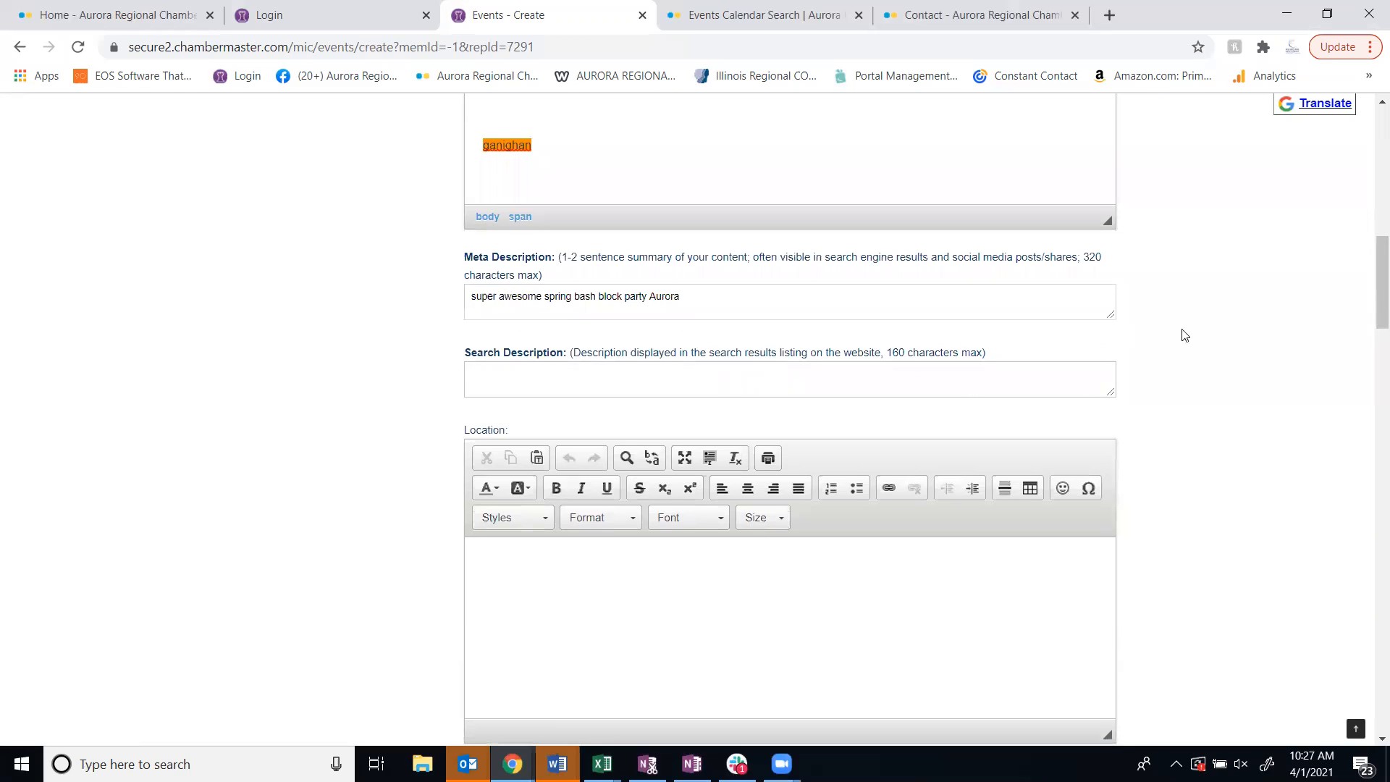
{"action": "scroll", "coordinate": [1250, 480], "scroll_direction": "up", "scroll_amount": 2}
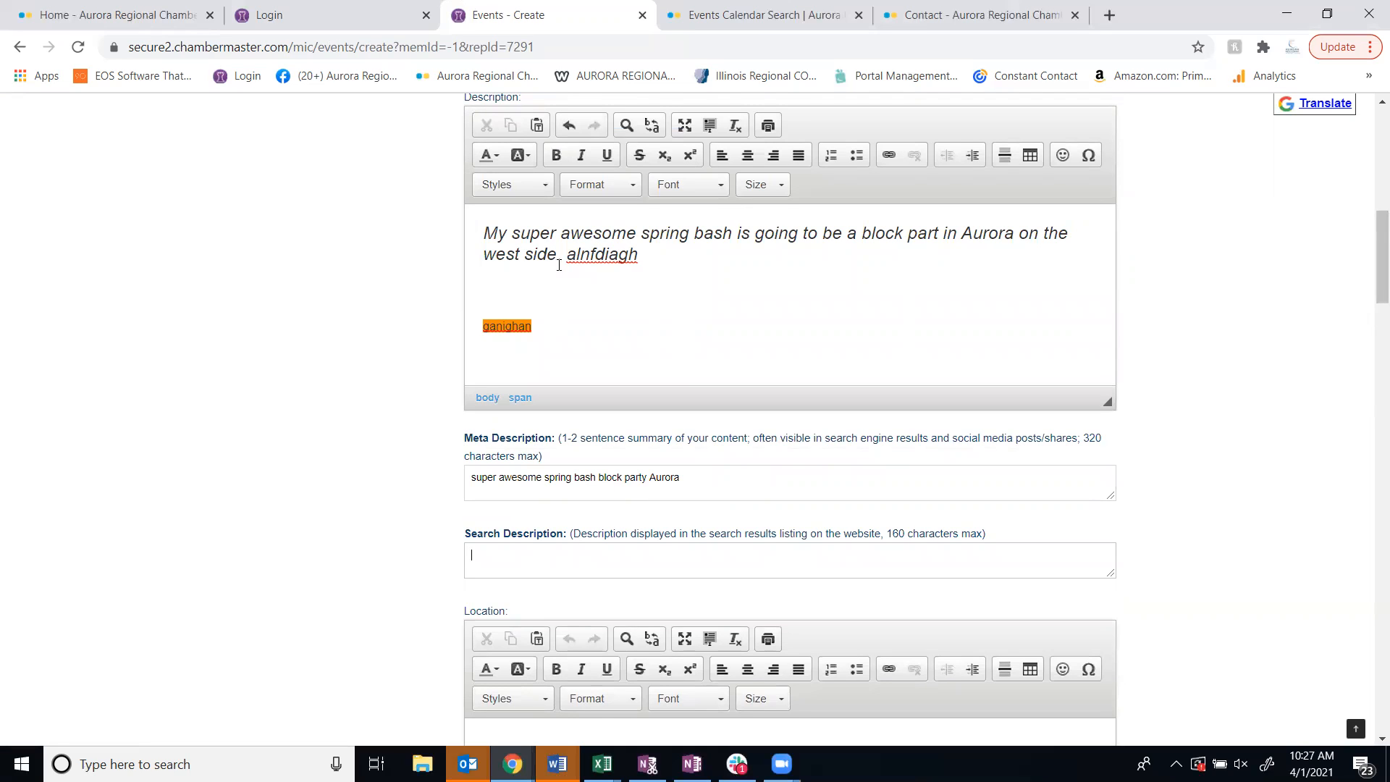
{"action": "left_click", "coordinate": [553, 288]}
{"action": "left_click_drag", "start_coordinate": [555, 259], "coordinate": [484, 233]}
{"action": "key", "text": "ctrl+c"}
{"action": "scroll", "coordinate": [574, 456], "scroll_direction": "down", "scroll_amount": 1}
{"action": "left_click", "coordinate": [574, 456]}
{"action": "key", "text": "ctrl+v"}
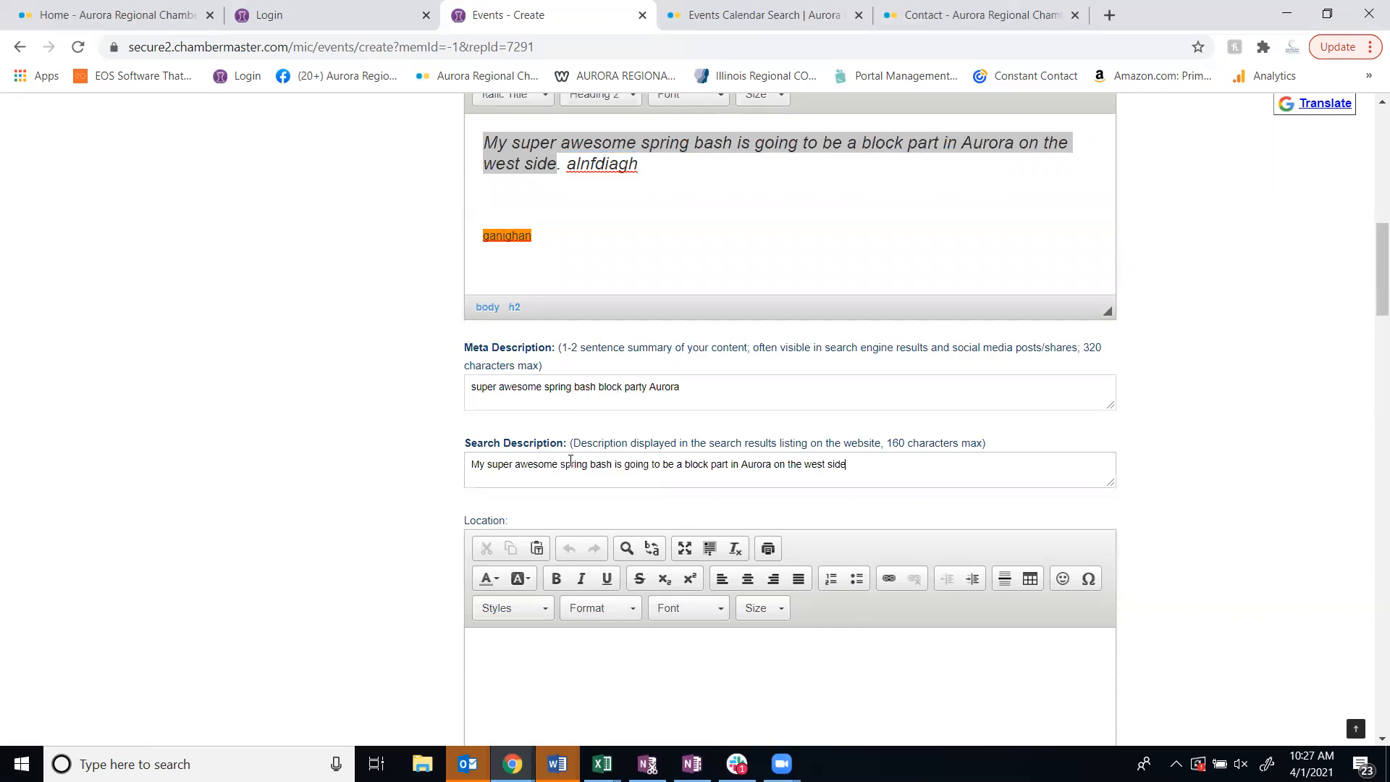
Enter the event's street address, city and state as its location
{"action": "scroll", "coordinate": [314, 478], "scroll_direction": "down", "scroll_amount": 3}
{"action": "scroll", "coordinate": [314, 478], "scroll_direction": "down", "scroll_amount": 1}
{"action": "left_click", "coordinate": [618, 297]}
{"action": "type", "text": "123 West Ave"}
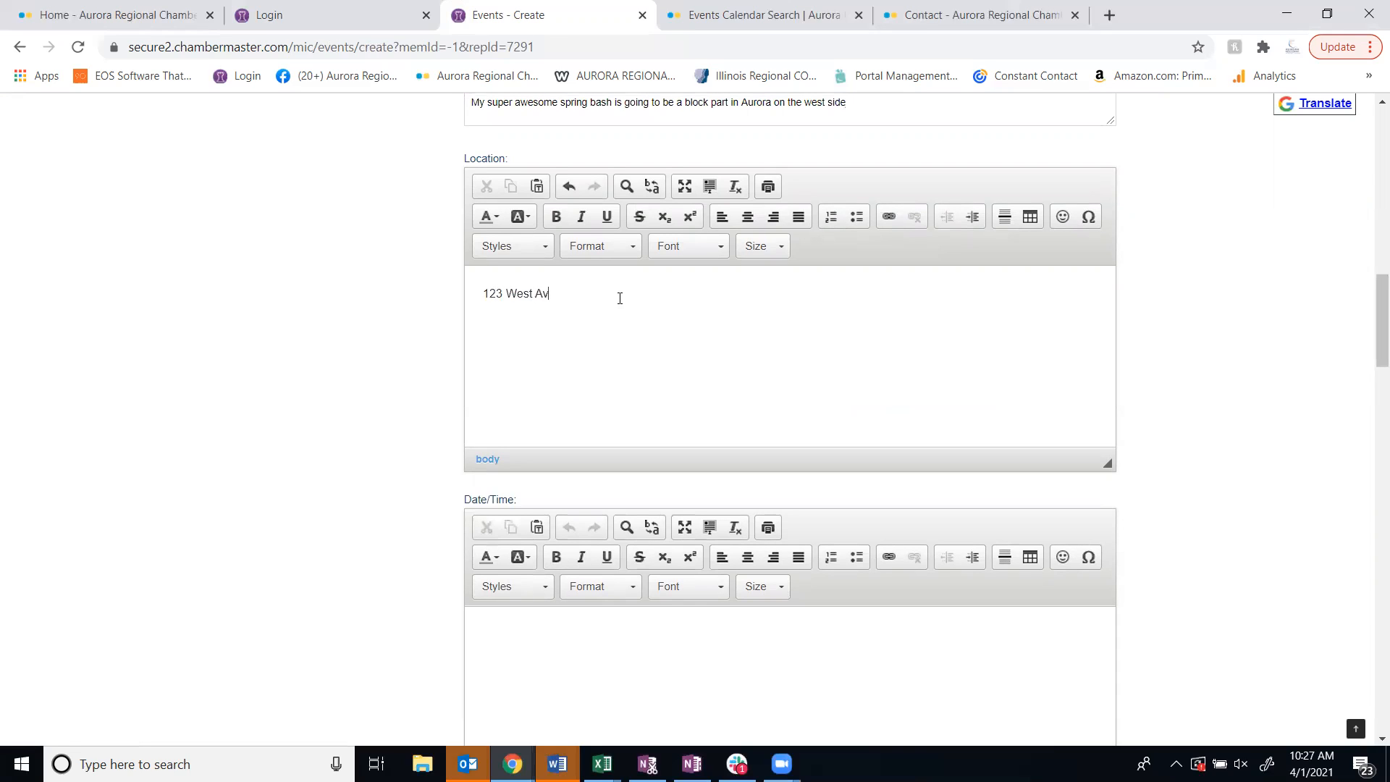
{"action": "type", "text": "Aurora IL"}
Review the event's date/time, fees/admission, contact information and website URL fields
{"action": "scroll", "coordinate": [579, 347], "scroll_direction": "down", "scroll_amount": 4}
{"action": "left_click", "coordinate": [546, 379]}
{"action": "scroll", "coordinate": [545, 380], "scroll_direction": "down", "scroll_amount": 4}
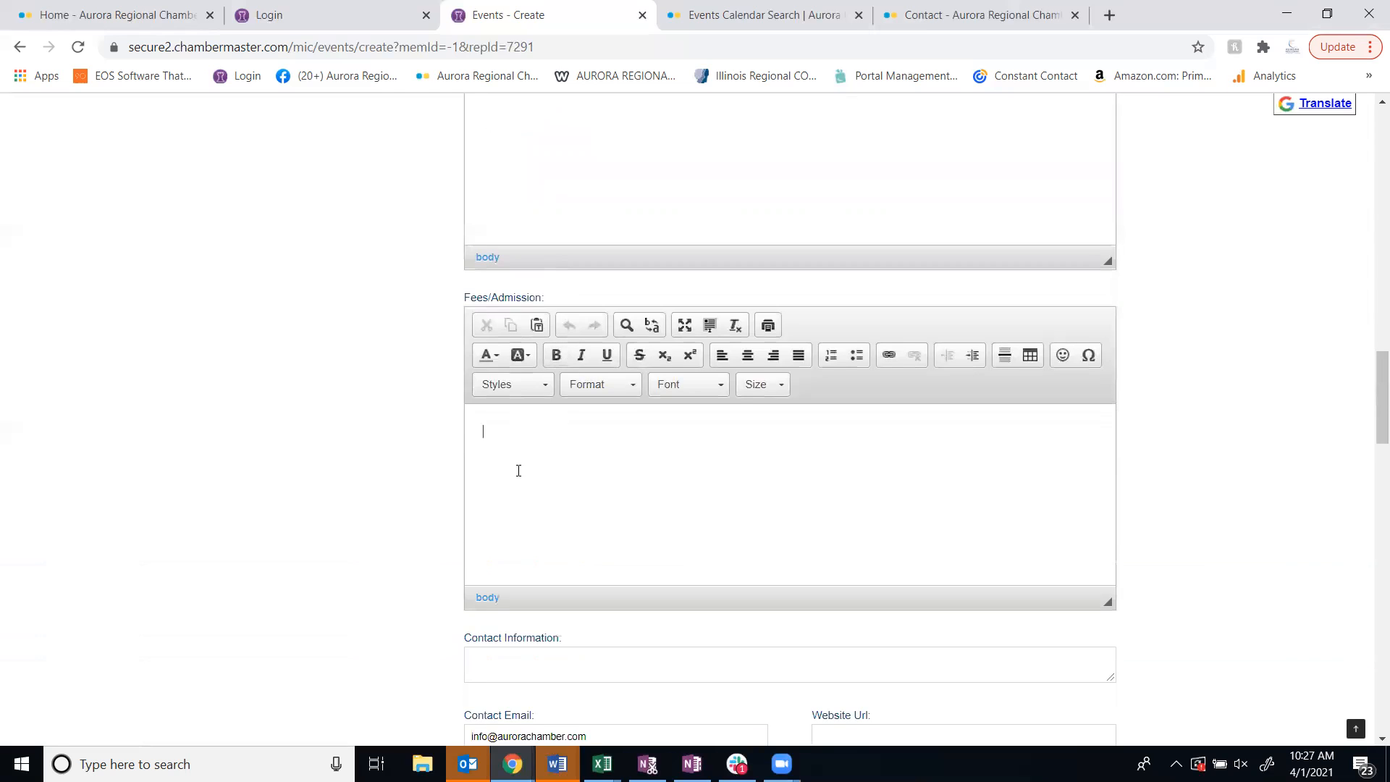
{"action": "scroll", "coordinate": [518, 471], "scroll_direction": "down", "scroll_amount": 3}
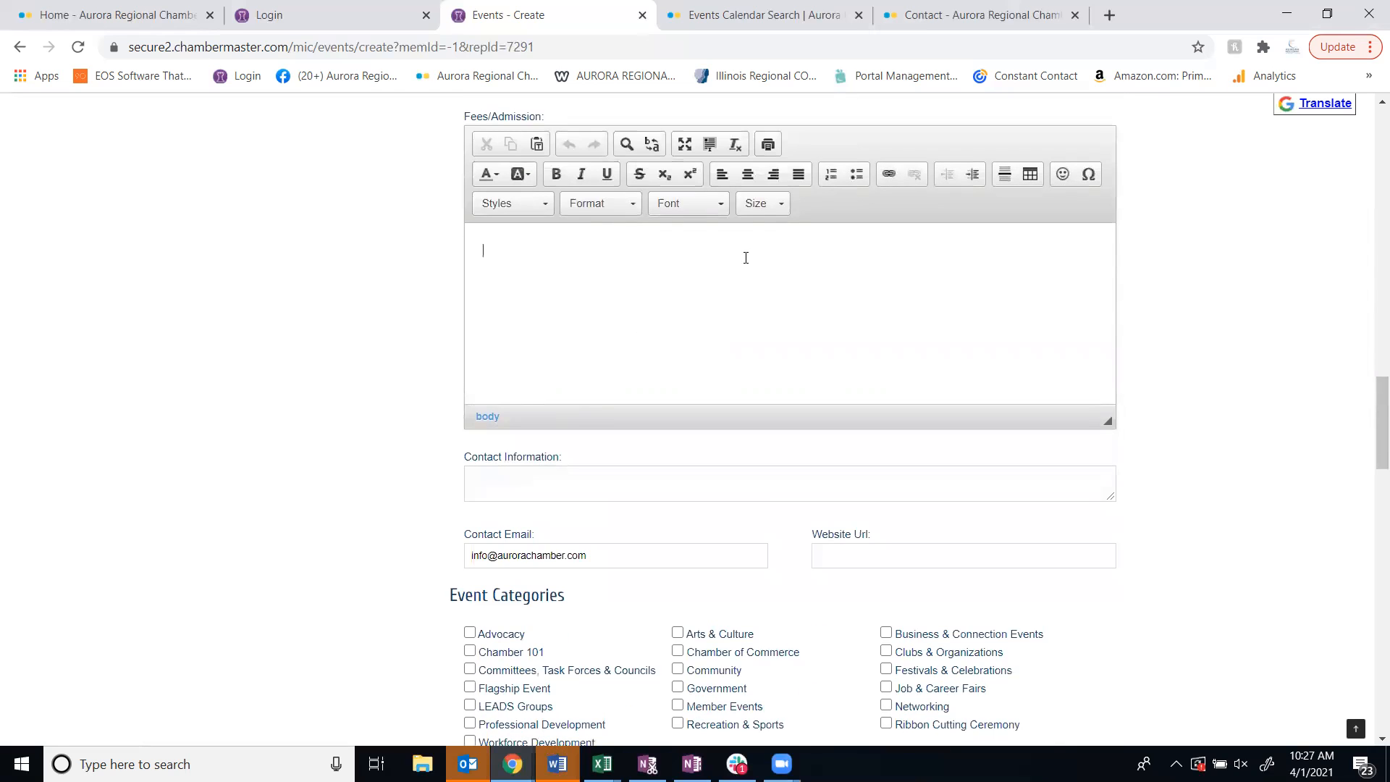
{"action": "scroll", "coordinate": [745, 257], "scroll_direction": "down", "scroll_amount": 3}
{"action": "left_click", "coordinate": [572, 301]}
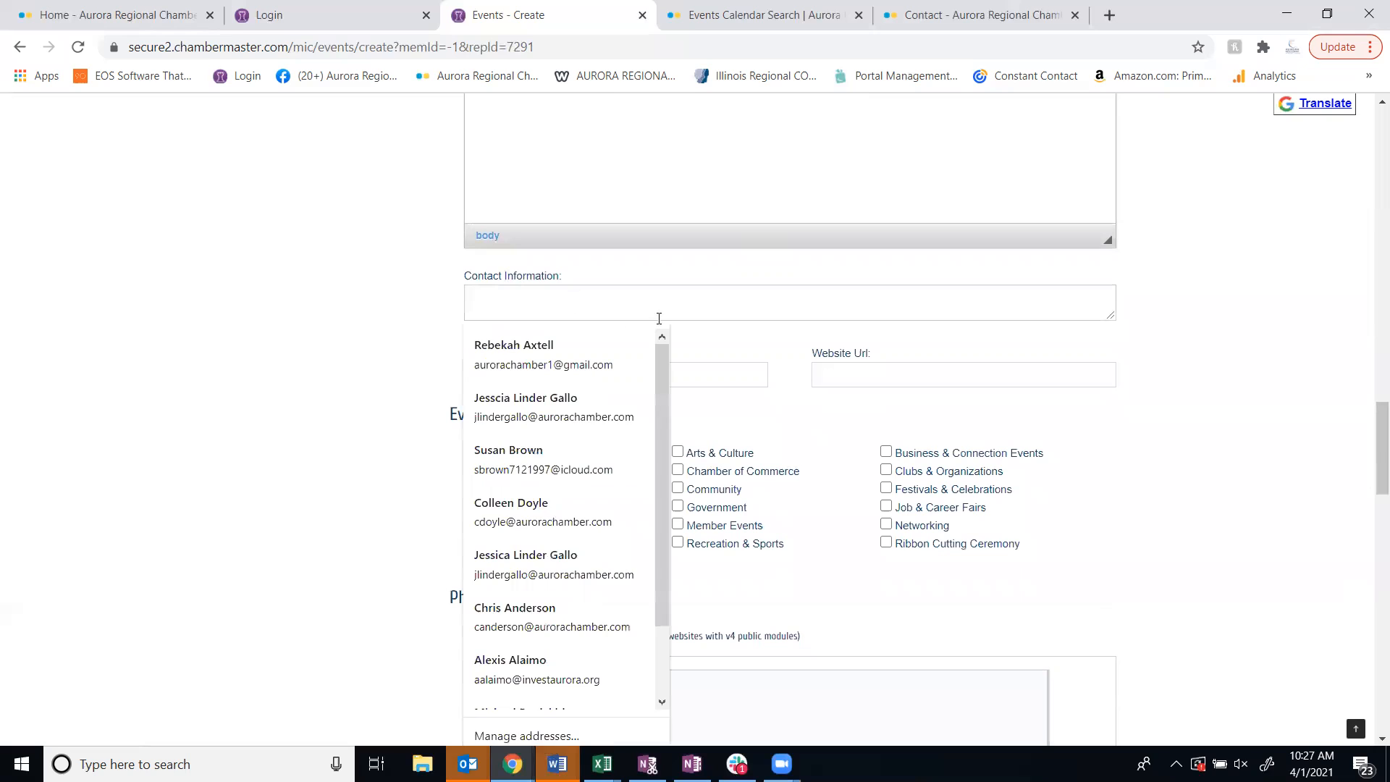
{"action": "left_click", "coordinate": [903, 392]}
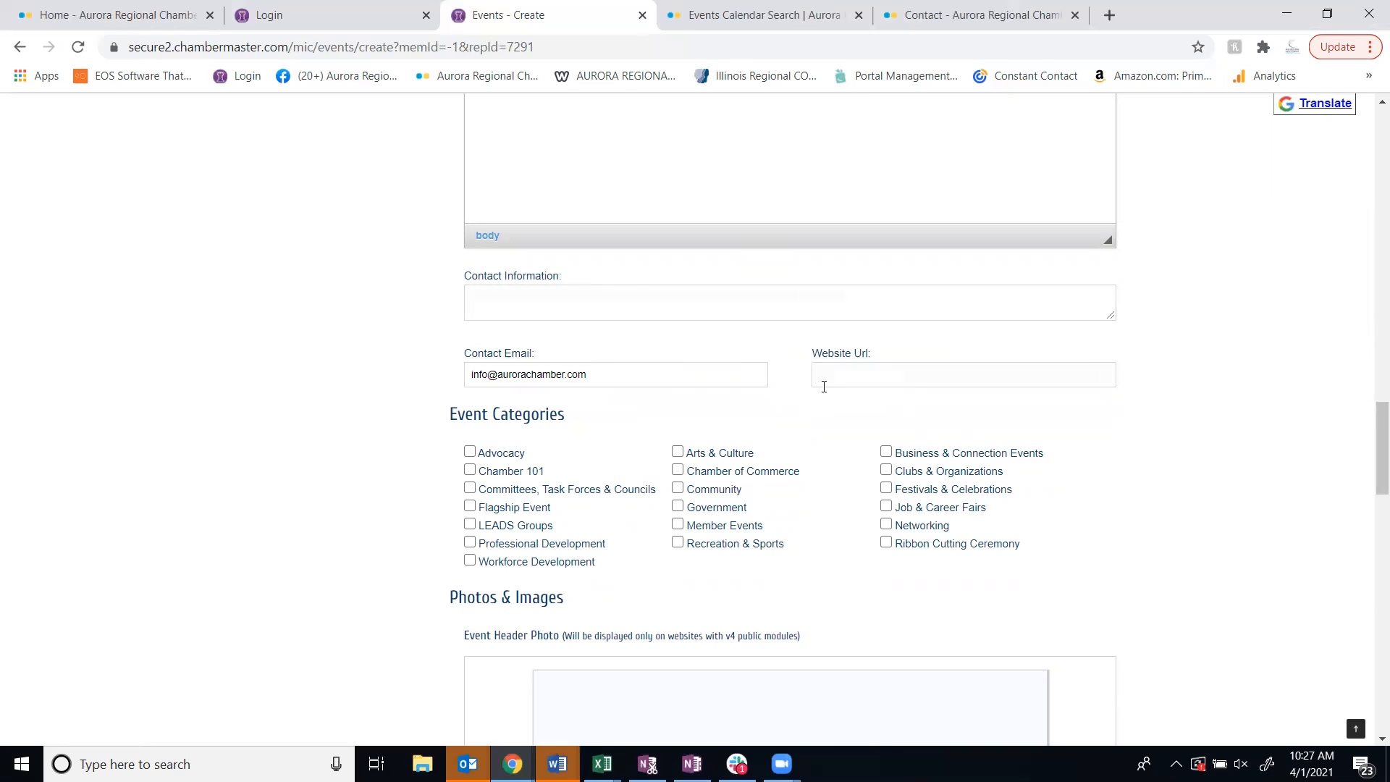
Assign the event to the Member Events and Recreation & Sports categories
{"action": "scroll", "coordinate": [823, 386], "scroll_direction": "down", "scroll_amount": 2}
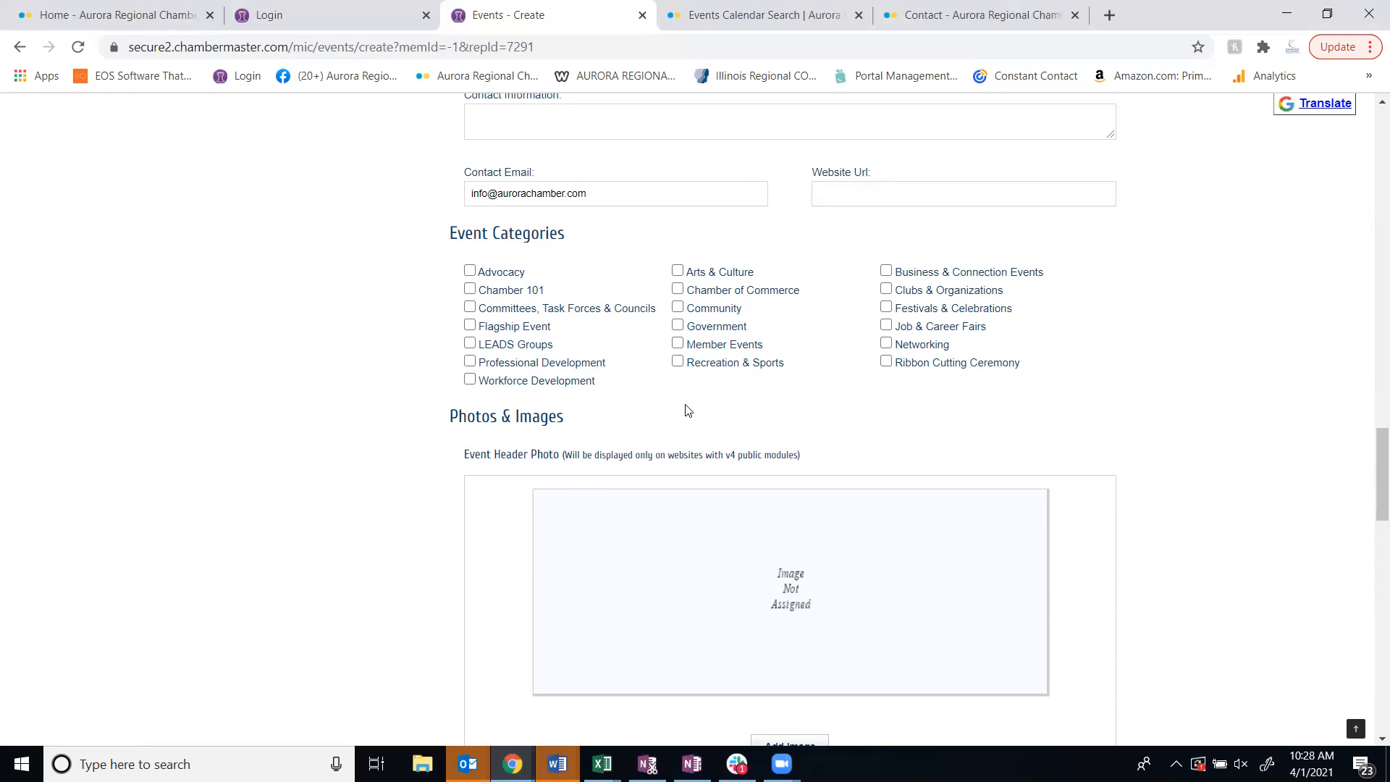
{"action": "left_click", "coordinate": [676, 344]}
{"action": "left_click", "coordinate": [678, 362]}
Check the recommended upload size for the search results logo, leaving the image unassigned
{"action": "scroll", "coordinate": [388, 518], "scroll_direction": "down", "scroll_amount": 4}
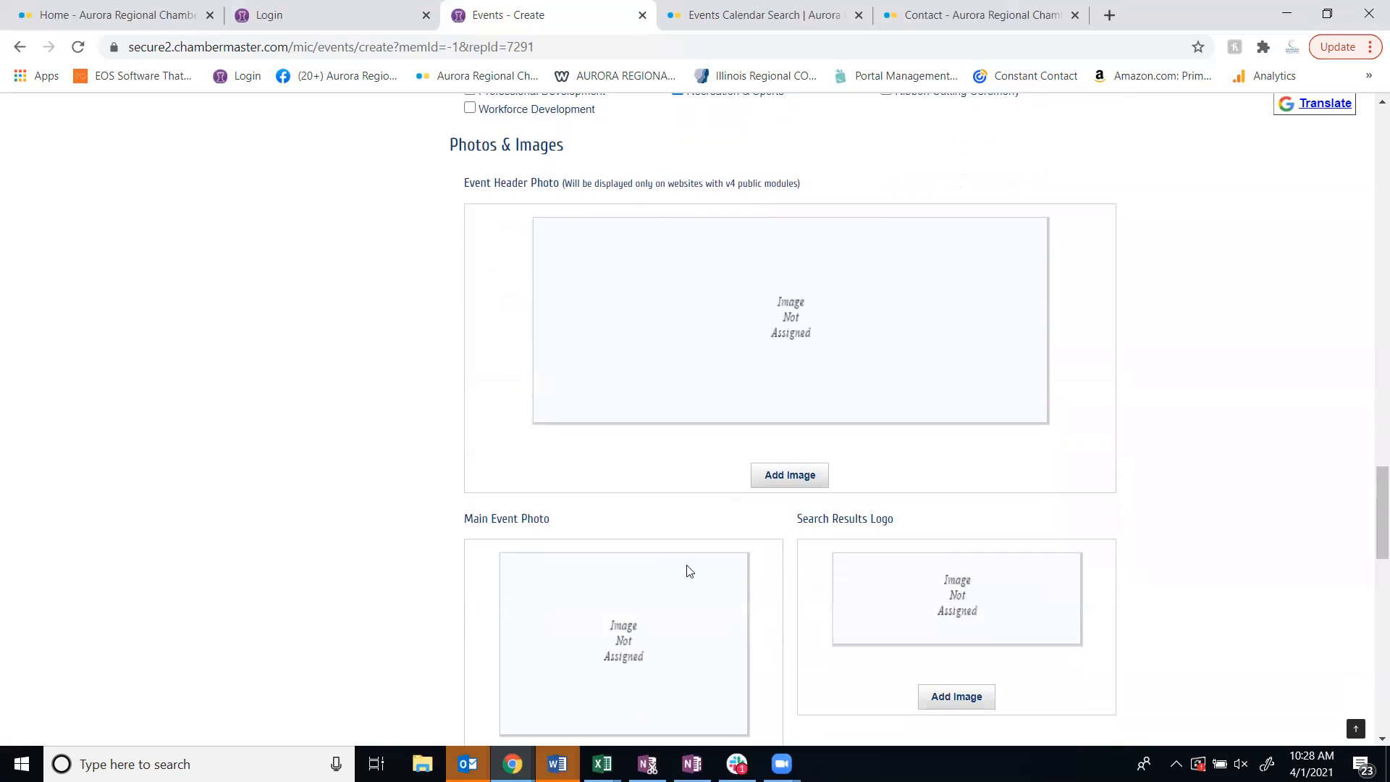
{"action": "scroll", "coordinate": [688, 571], "scroll_direction": "down", "scroll_amount": 3}
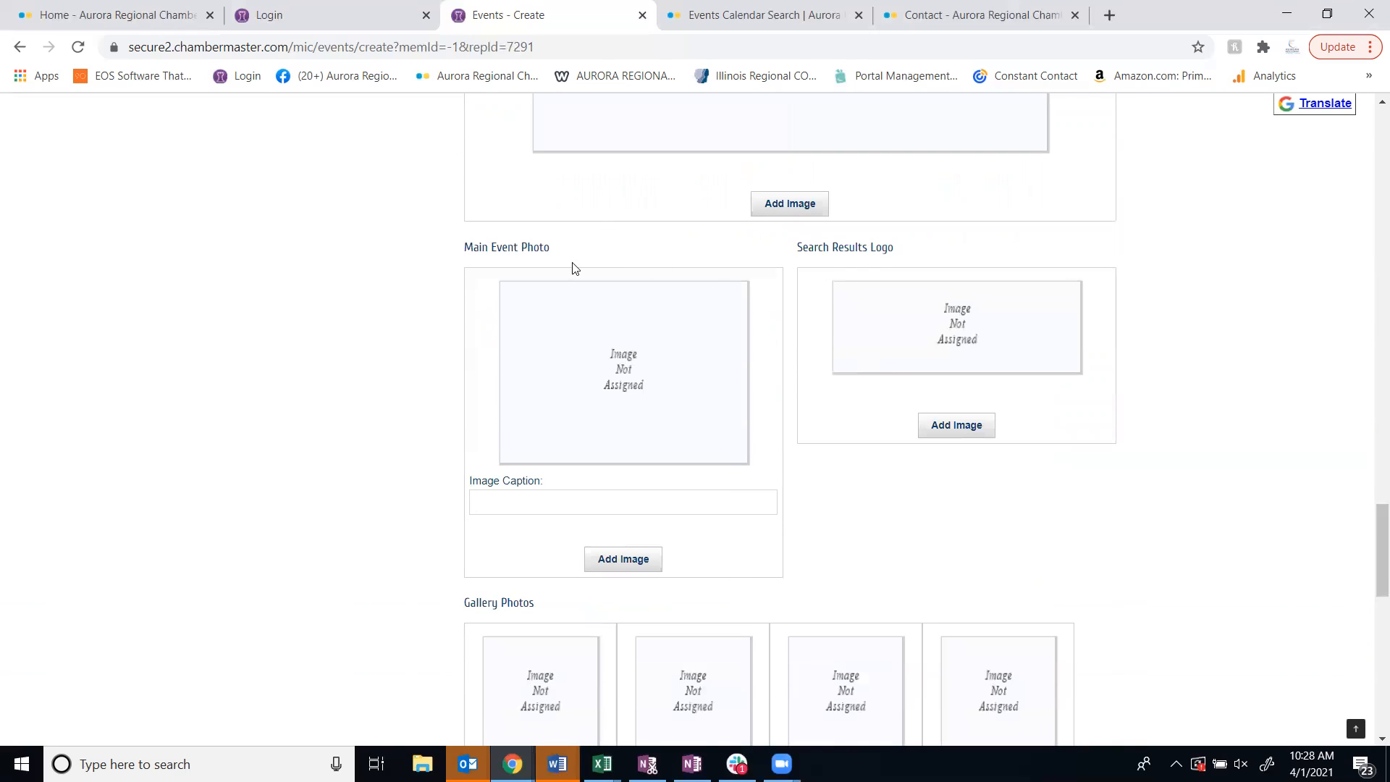
{"action": "left_click", "coordinate": [965, 427]}
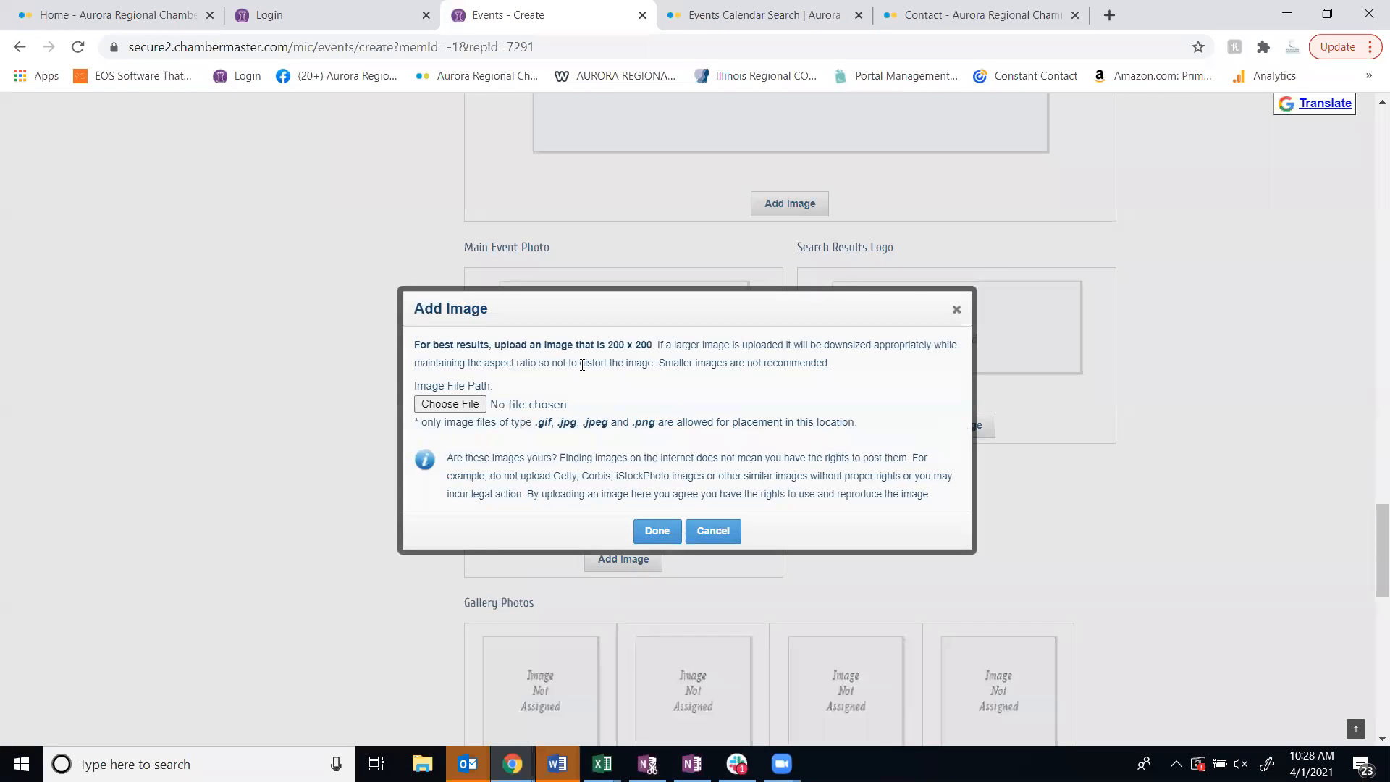
{"action": "left_click_drag", "start_coordinate": [652, 345], "coordinate": [489, 345]}
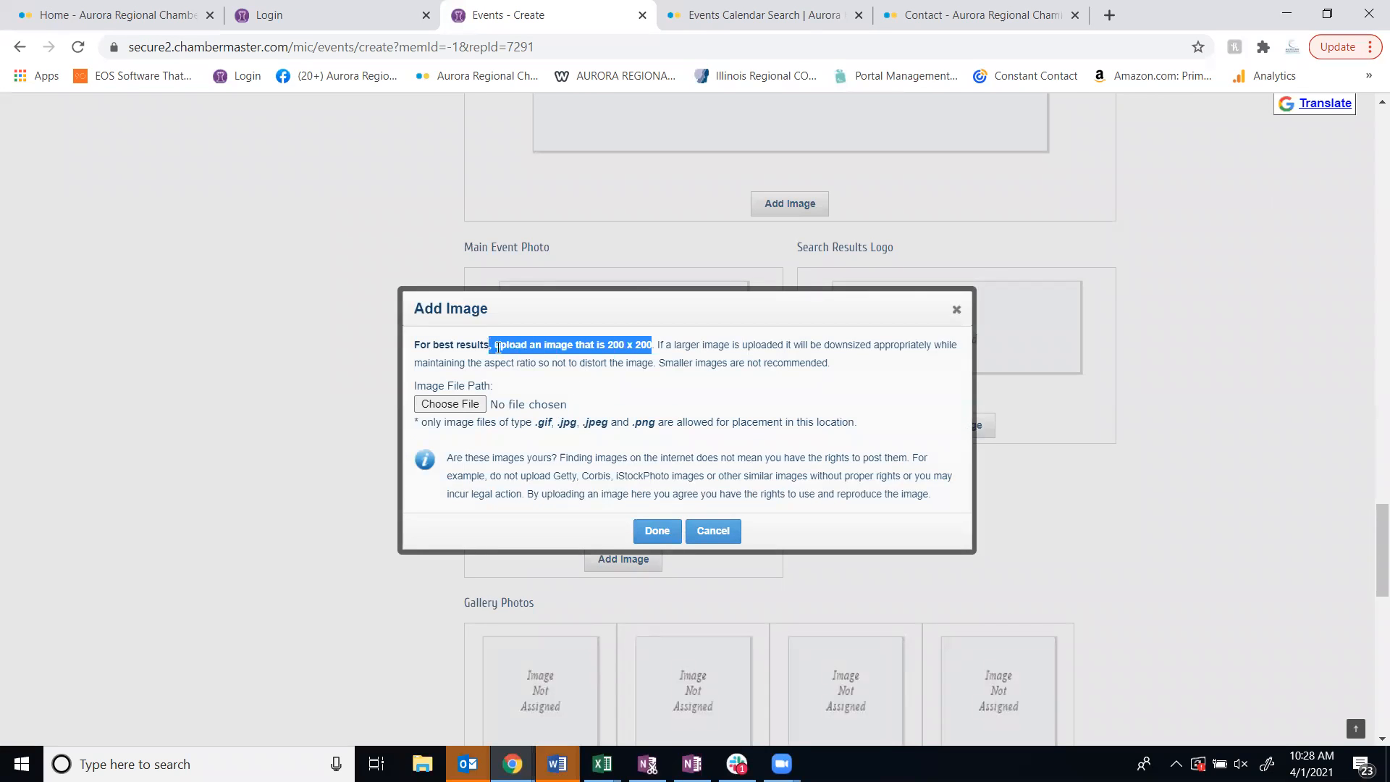
{"action": "left_click", "coordinate": [951, 316]}
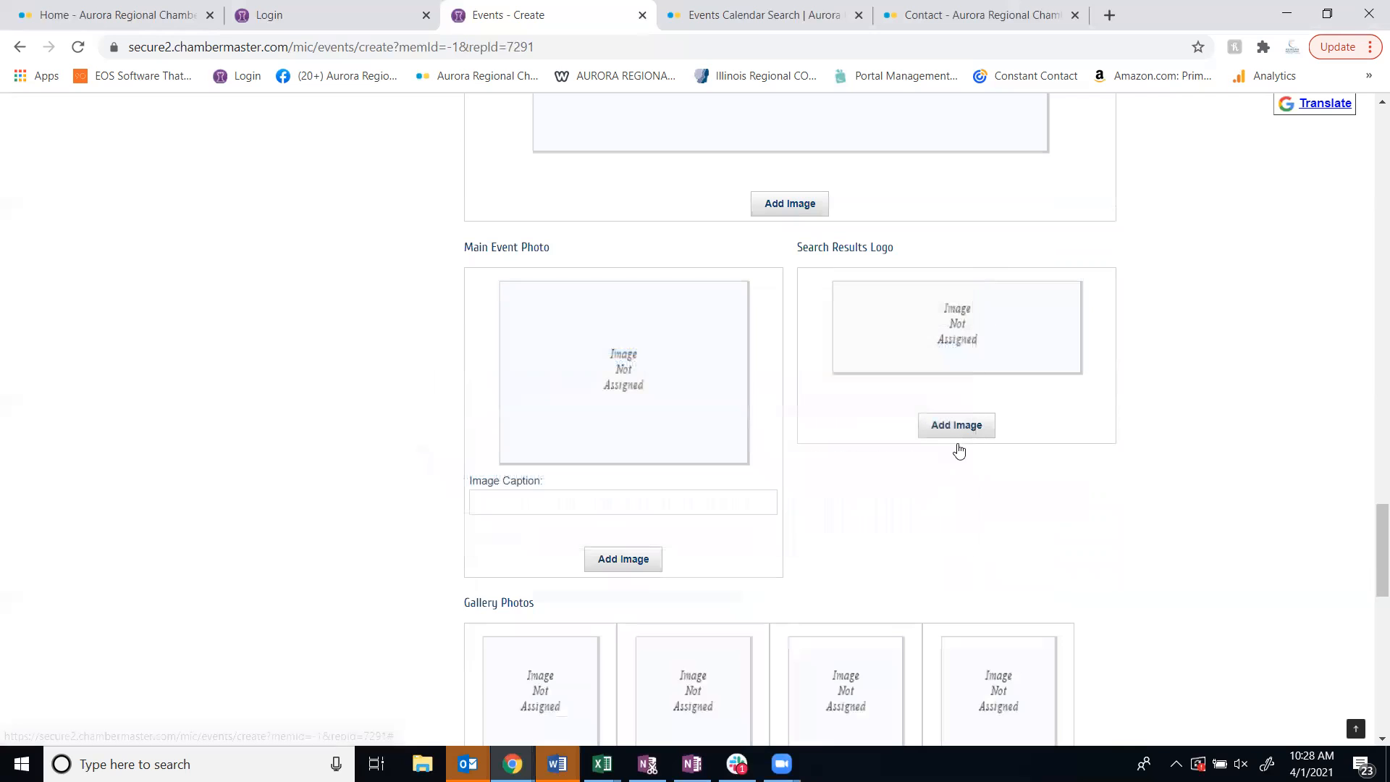
Set the map service to Google Maps and enter the event's street address and city as the map address
{"action": "scroll", "coordinate": [959, 451], "scroll_direction": "down", "scroll_amount": 5}
{"action": "scroll", "coordinate": [962, 450], "scroll_direction": "down", "scroll_amount": 4}
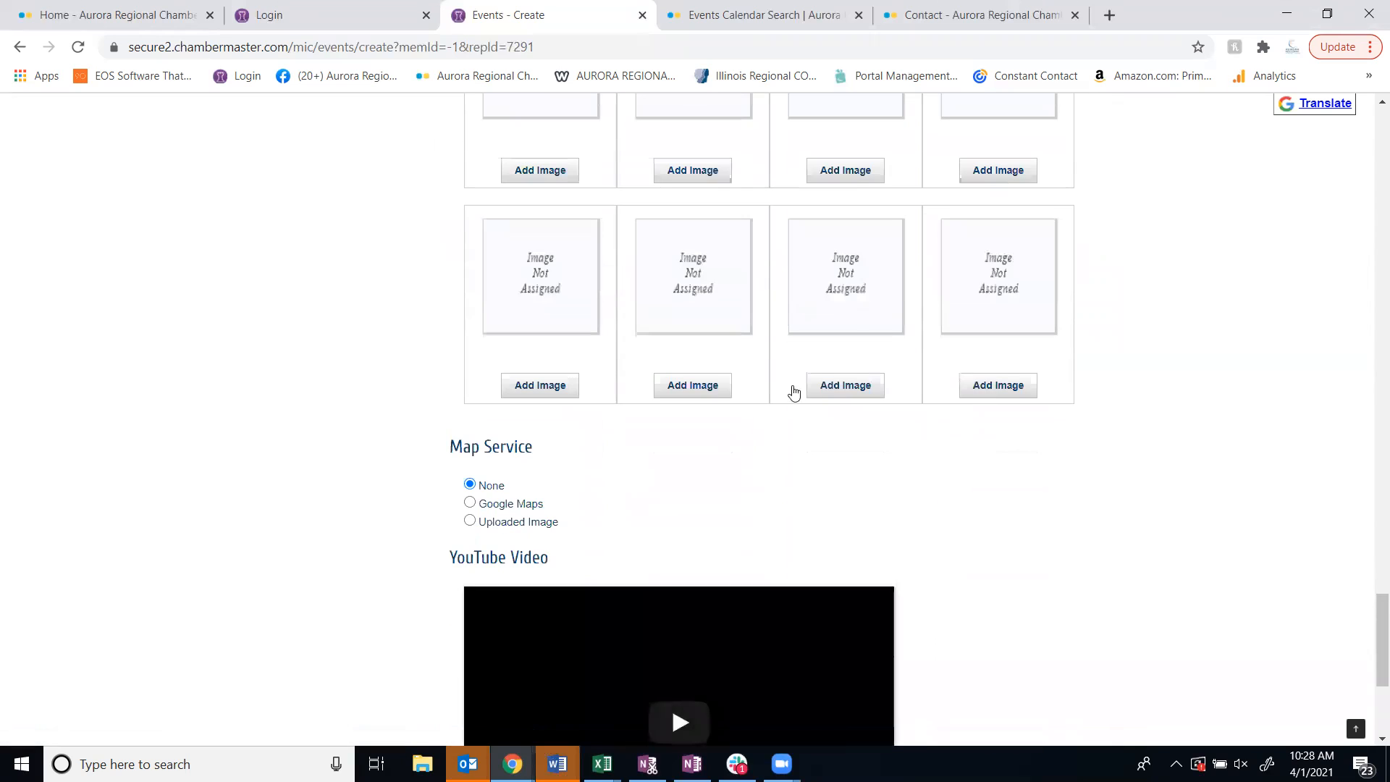
{"action": "scroll", "coordinate": [1079, 490], "scroll_direction": "down", "scroll_amount": 4}
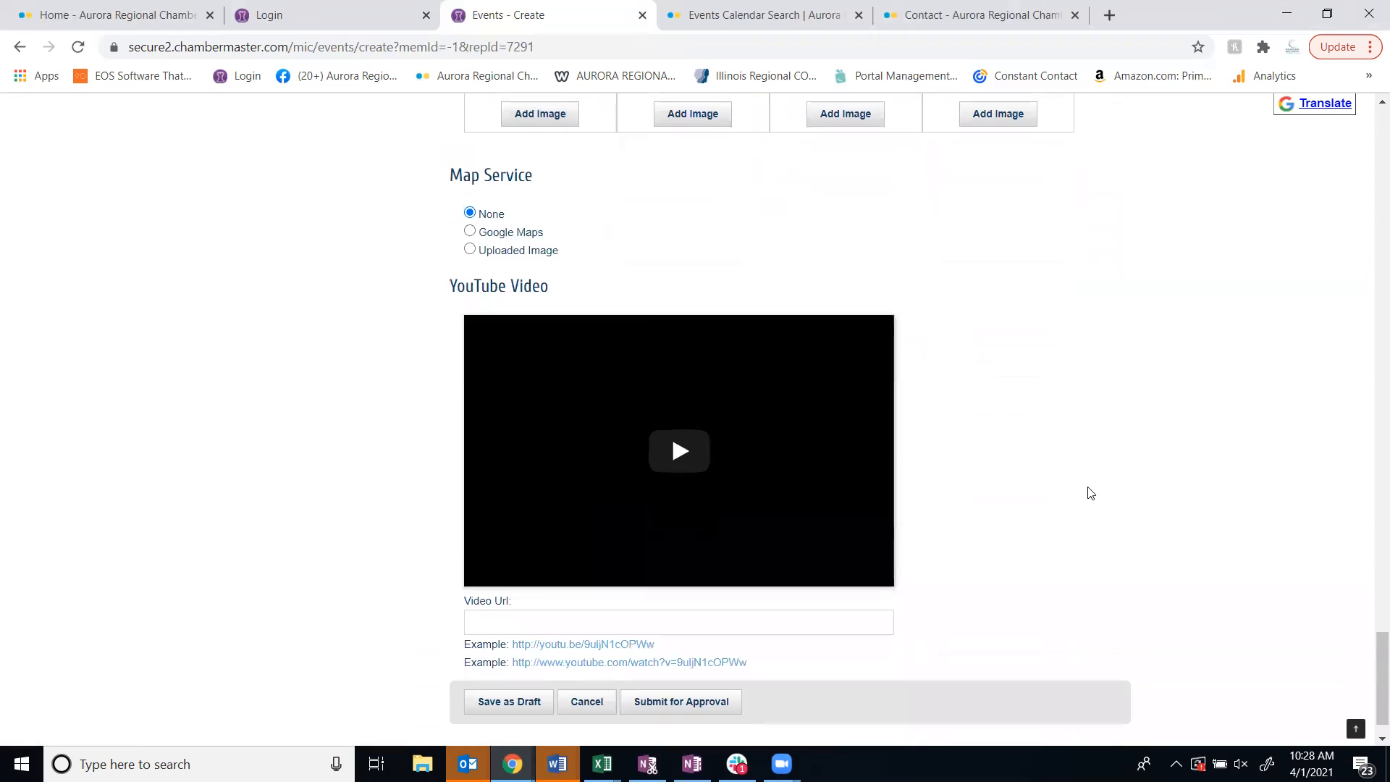
{"action": "left_click", "coordinate": [471, 232]}
{"action": "left_click", "coordinate": [663, 264]}
{"action": "type", "text": "123"}
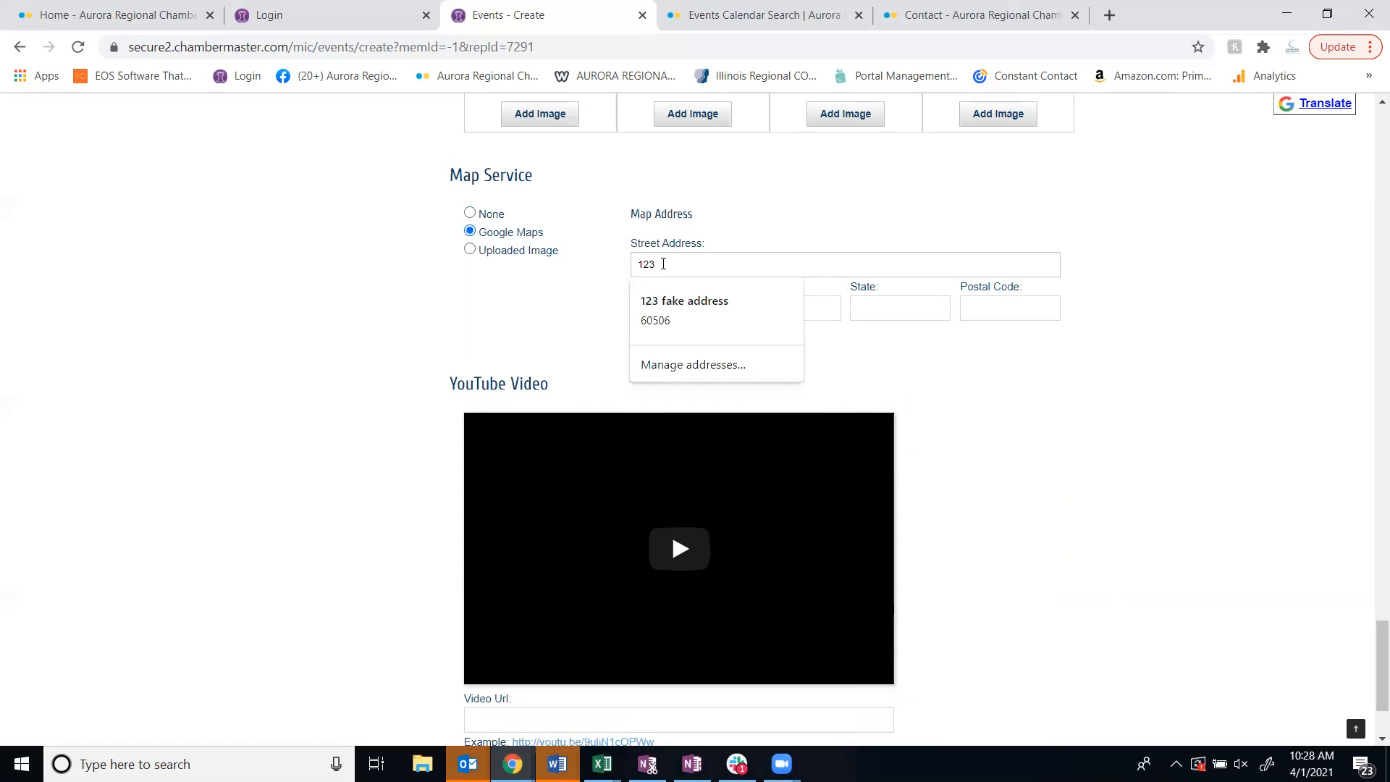
{"action": "type", "text": " West Au"}
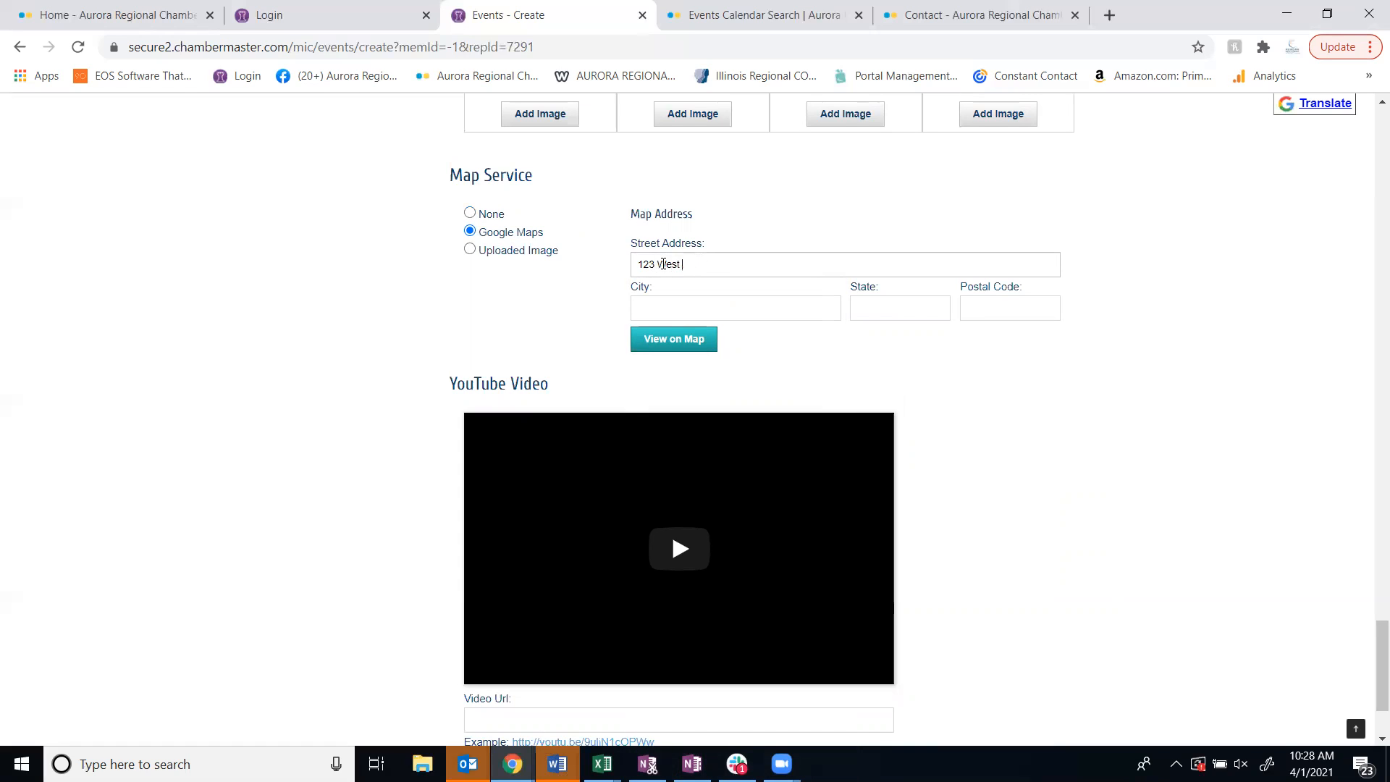
{"action": "key", "text": "Tab"}
{"action": "type", "text": "Aurora"}
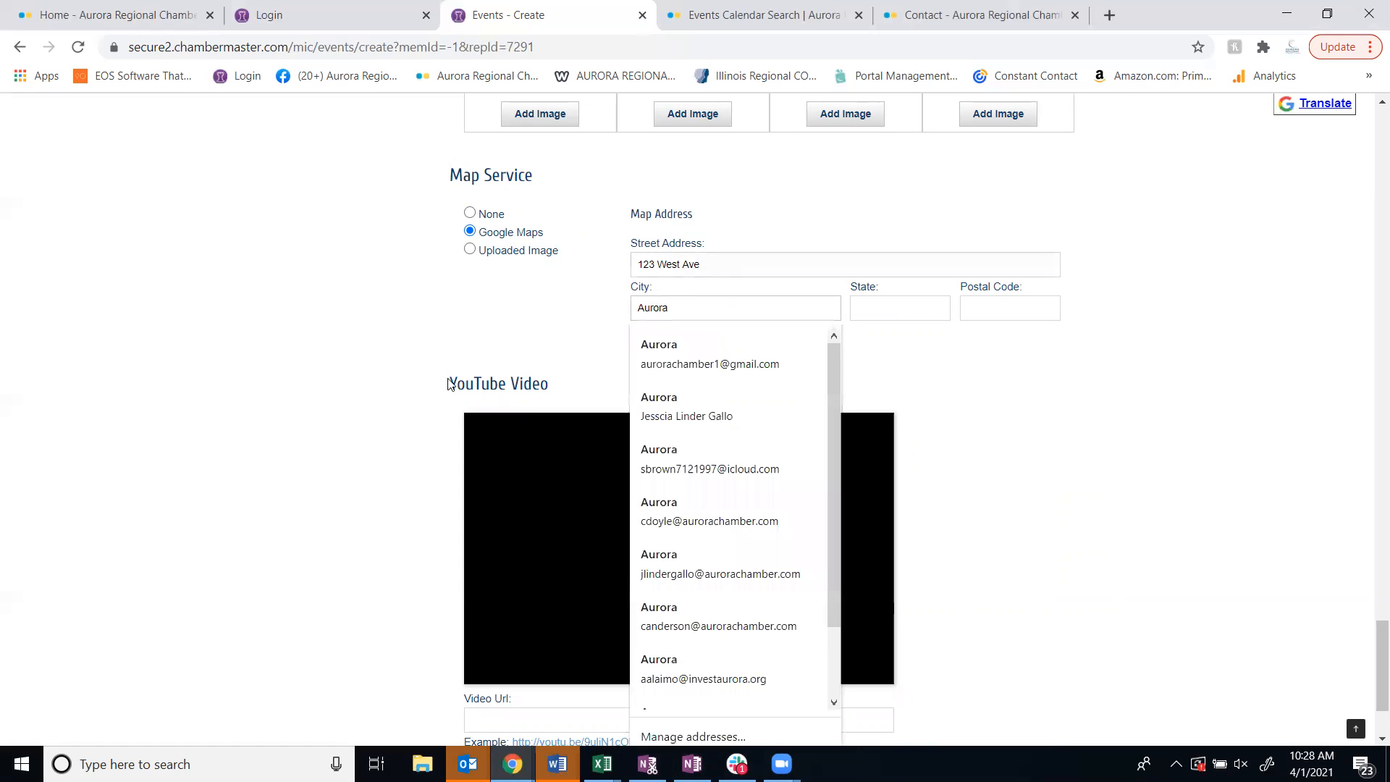
{"action": "left_click", "coordinate": [348, 320]}
Submit the event for approval and check its status in the list of submitted events
{"action": "scroll", "coordinate": [1188, 453], "scroll_direction": "down", "scroll_amount": 2}
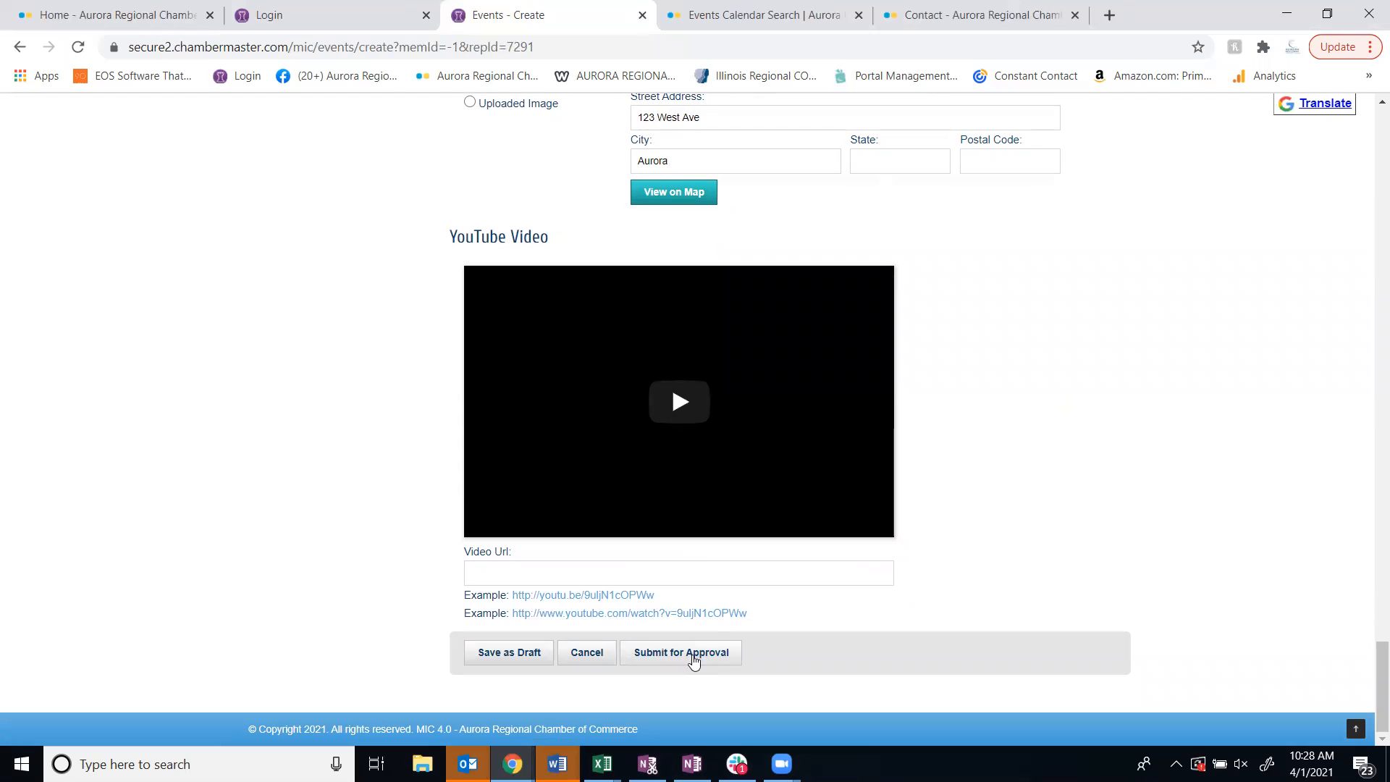
{"action": "left_click", "coordinate": [690, 657]}
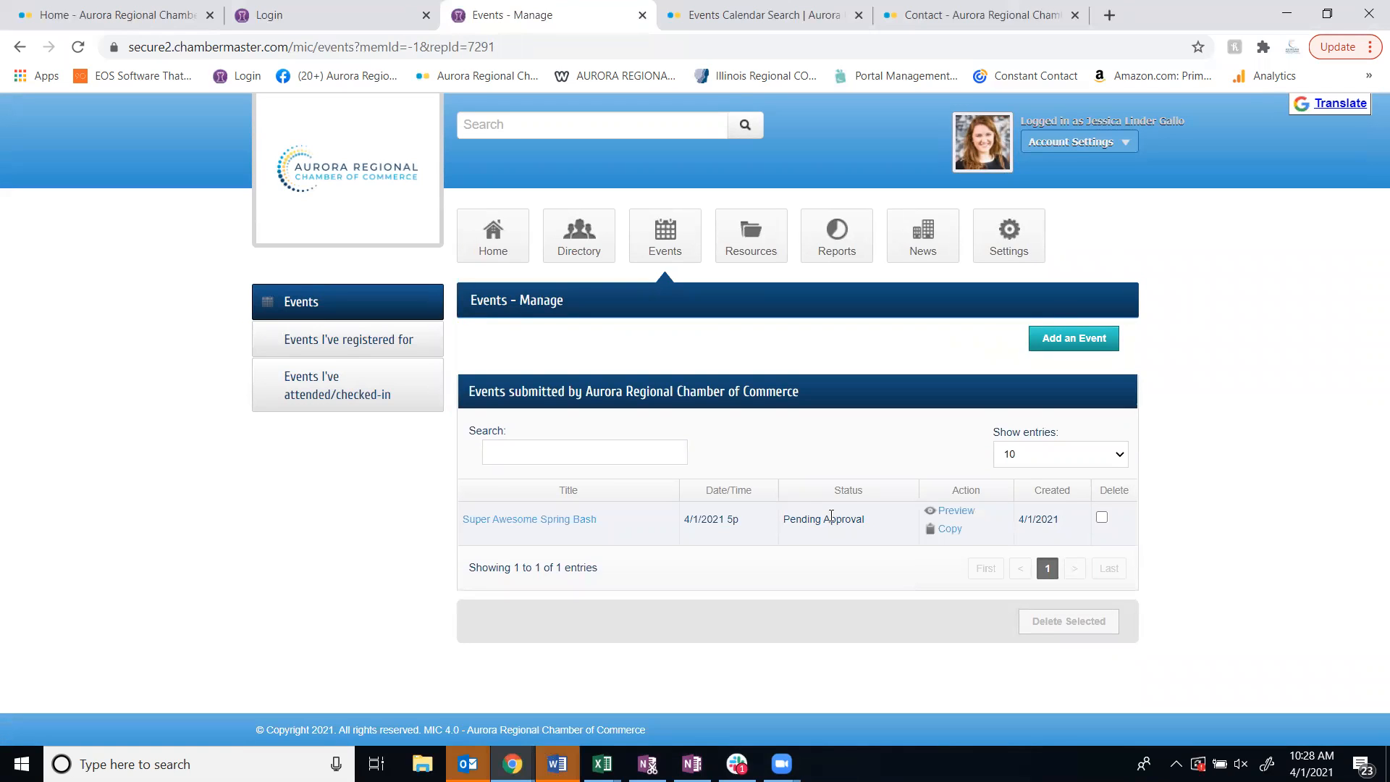
{"action": "left_click_drag", "start_coordinate": [789, 519], "coordinate": [876, 527]}
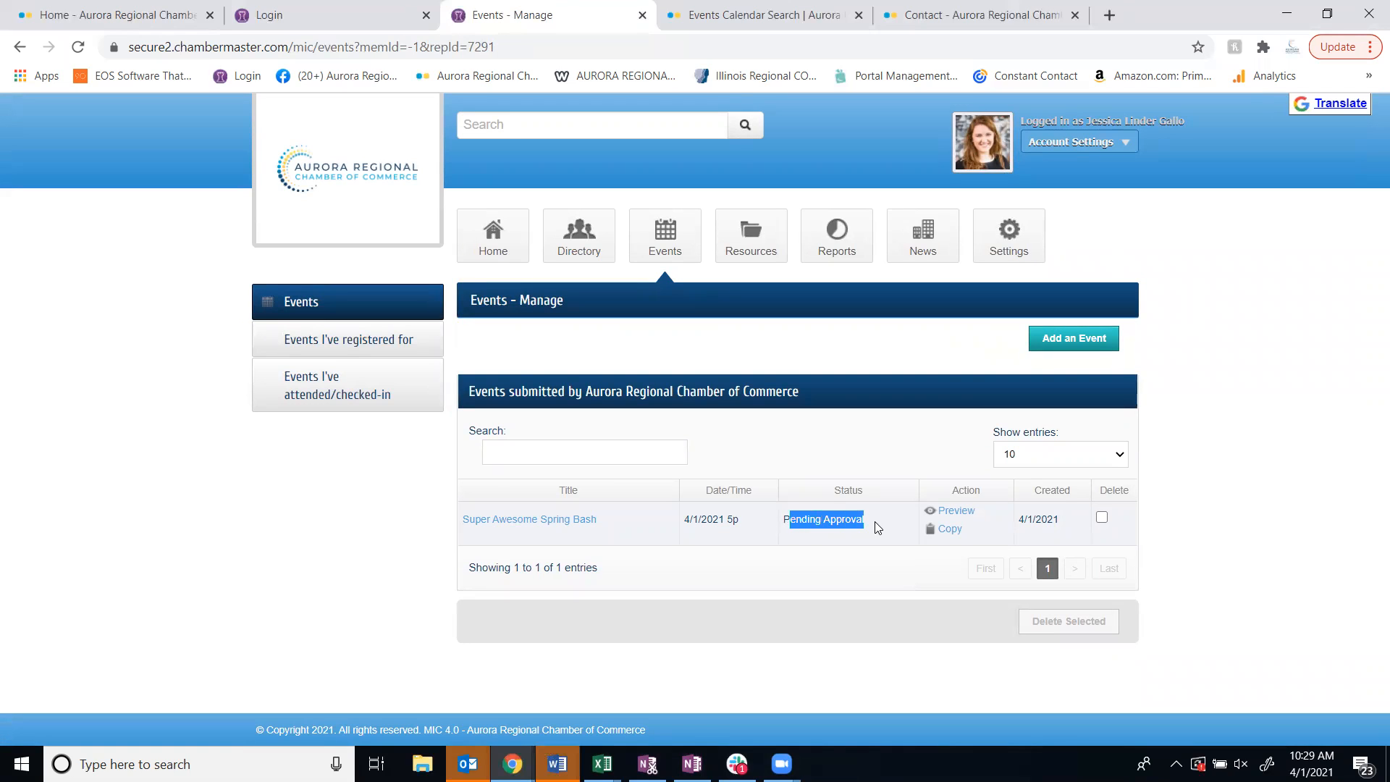
{"action": "left_click", "coordinate": [873, 523]}
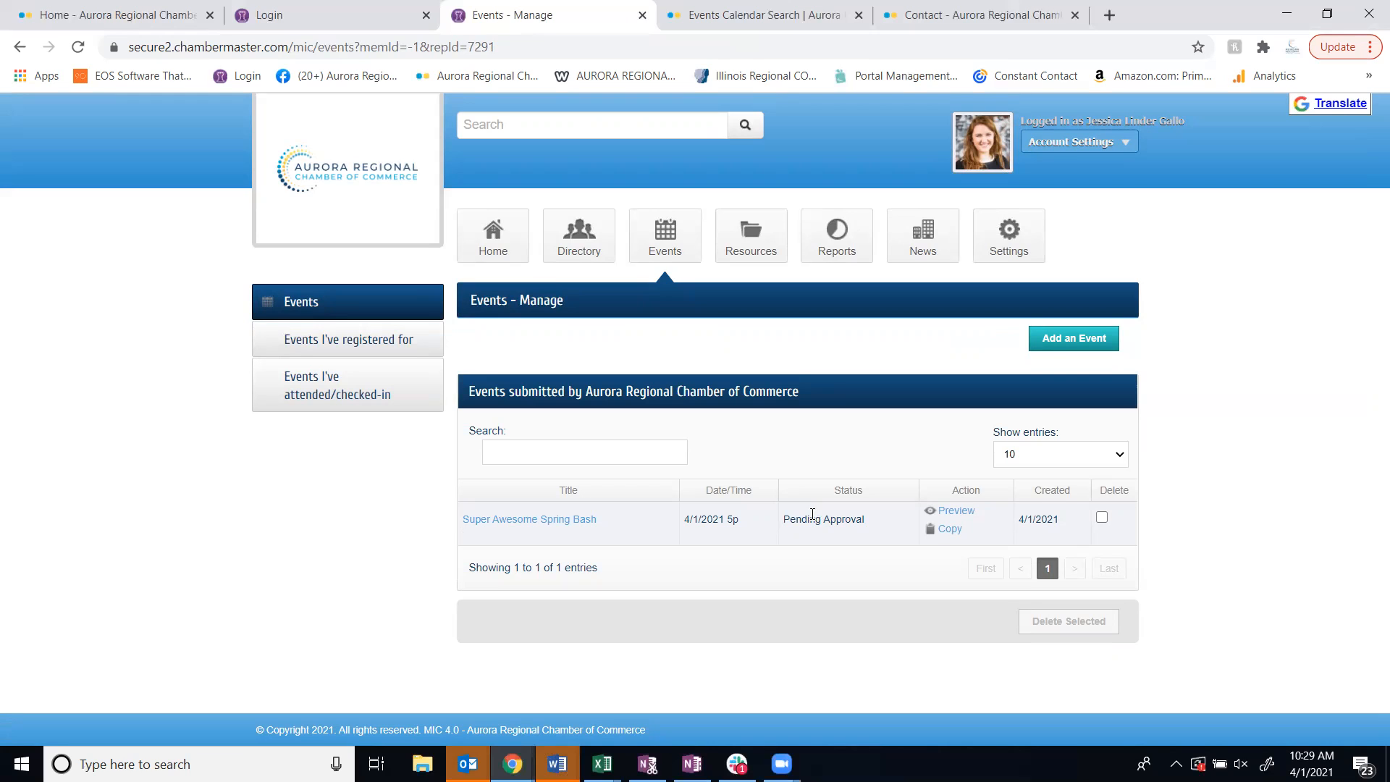
Preview the Super Awesome Spring Bash event page, then close the preview and return to the event list
{"action": "left_click", "coordinate": [949, 511]}
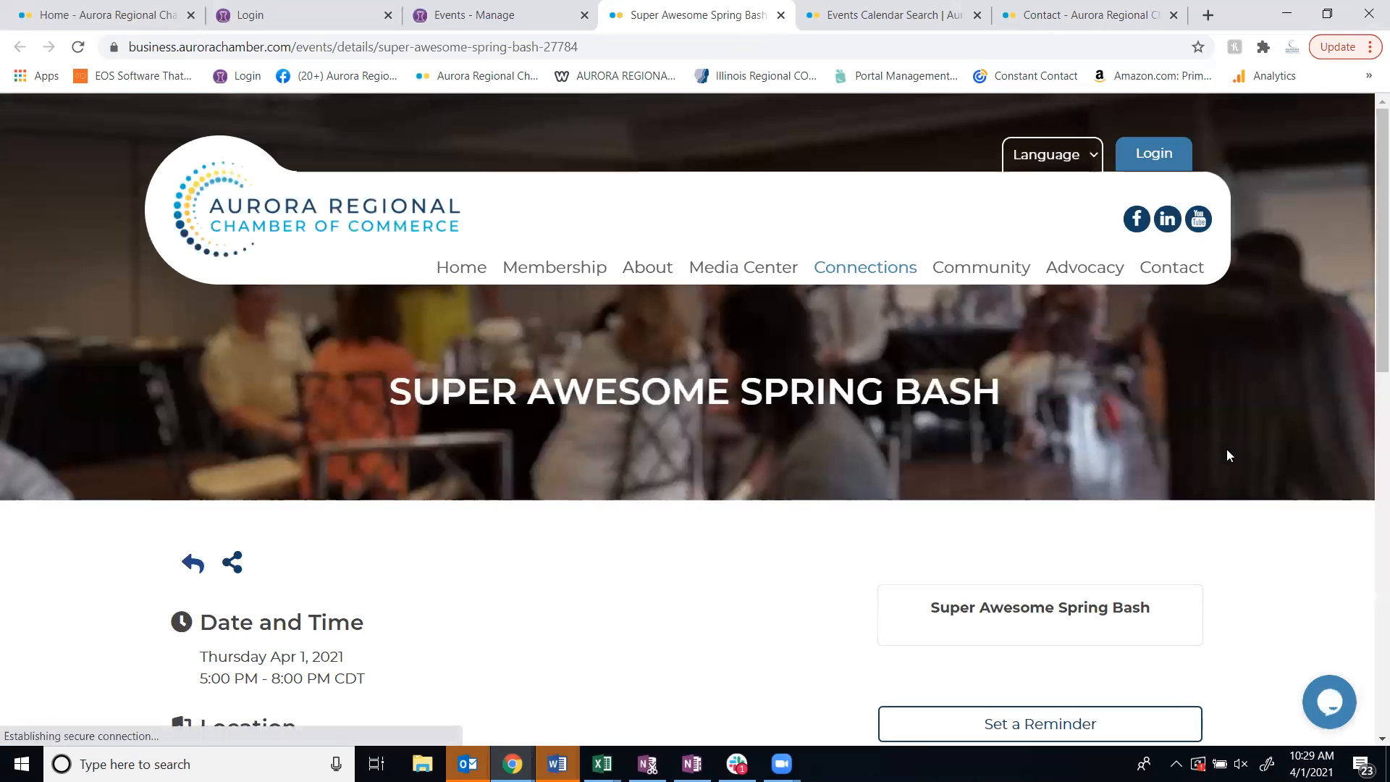
{"action": "scroll", "coordinate": [1226, 449], "scroll_direction": "down", "scroll_amount": 7}
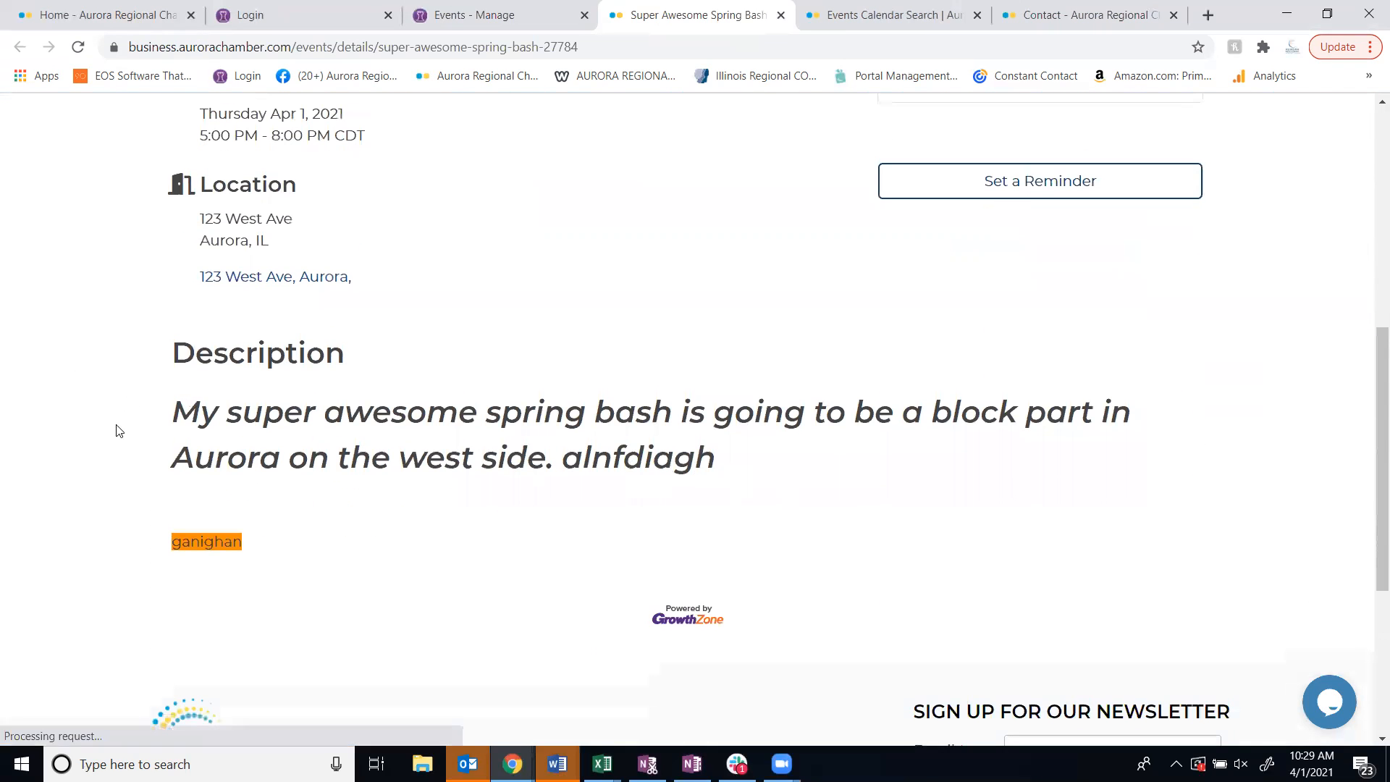
{"action": "scroll", "coordinate": [664, 459], "scroll_direction": "up", "scroll_amount": 7}
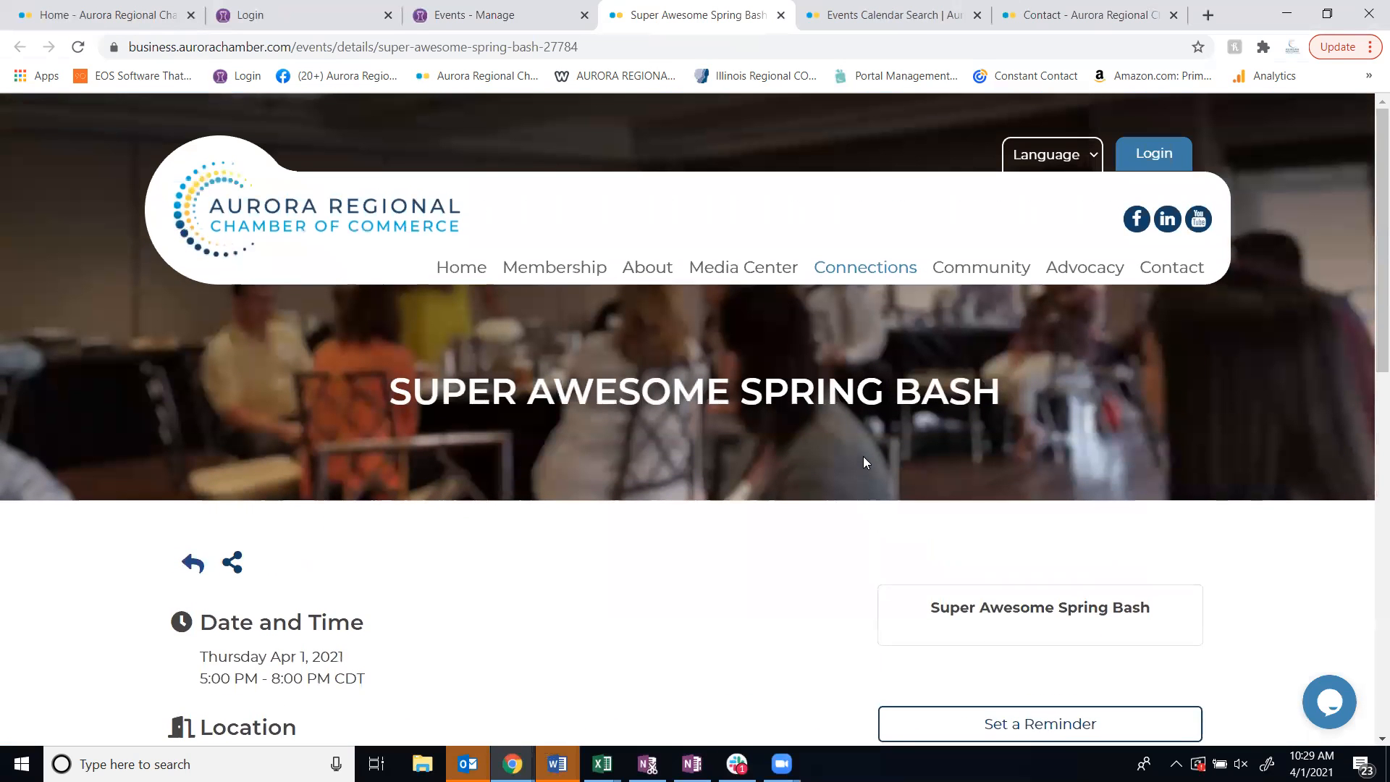
{"action": "left_click", "coordinate": [780, 15]}
{"action": "left_click", "coordinate": [478, 20]}
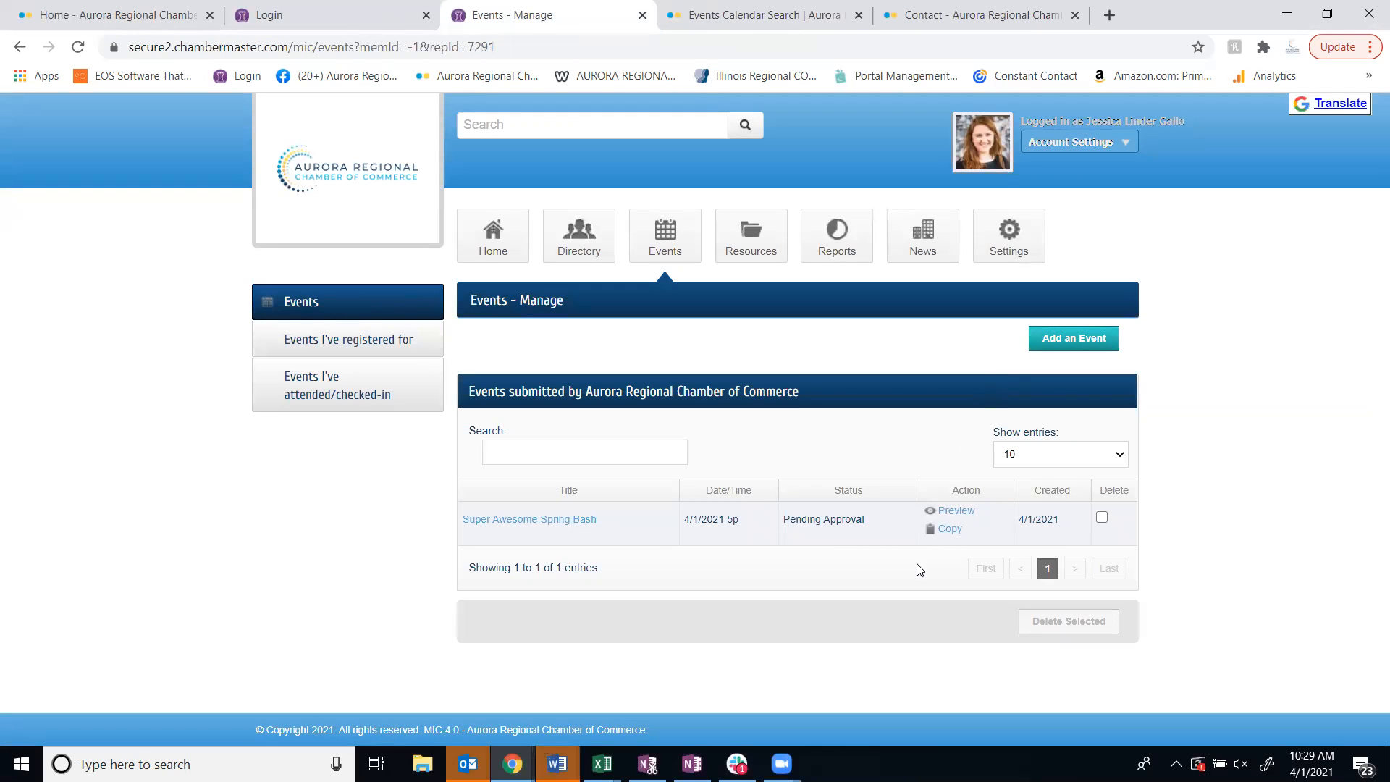
Open the submitted Super Awesome Spring Bash event's edit form to view it, then return to the event list
{"action": "left_click", "coordinate": [538, 522]}
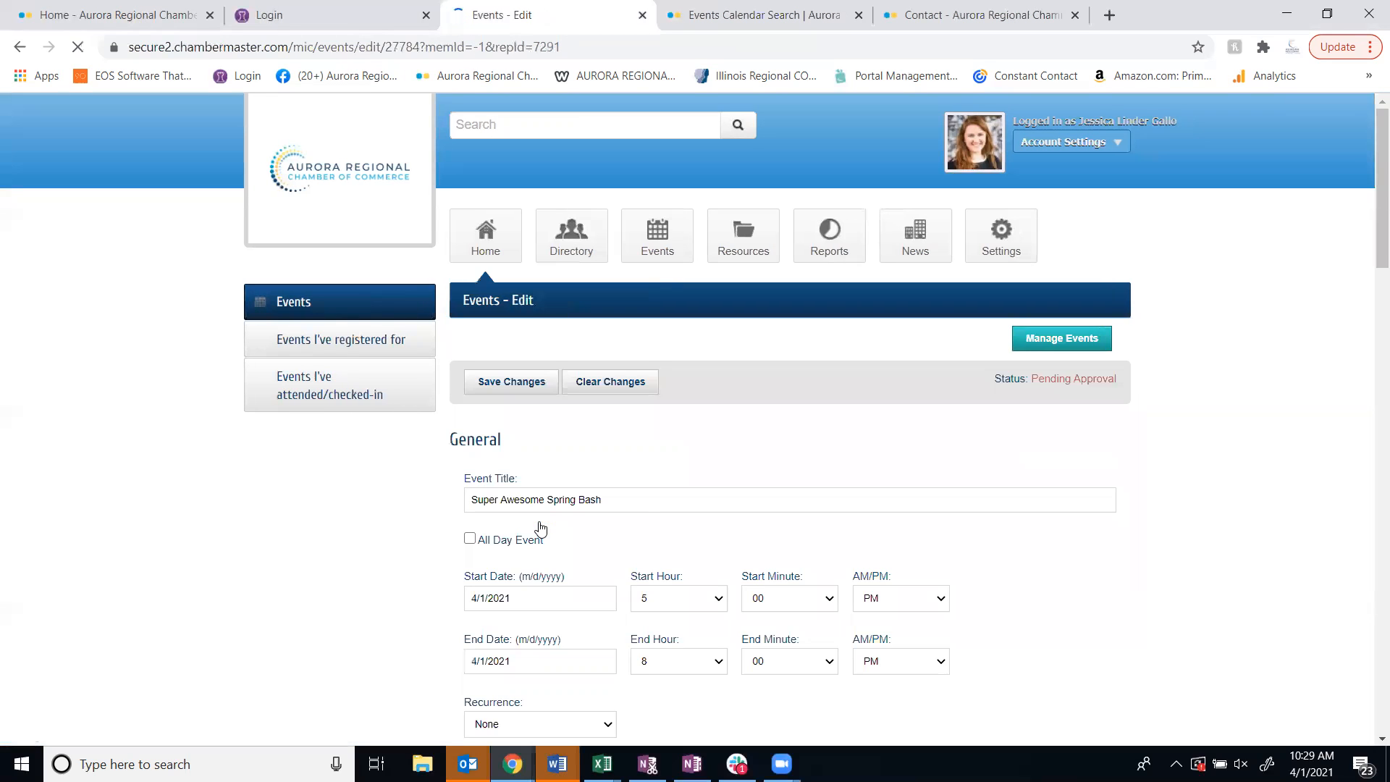
{"action": "scroll", "coordinate": [550, 493], "scroll_direction": "down", "scroll_amount": 6}
{"action": "left_click", "coordinate": [19, 46]}
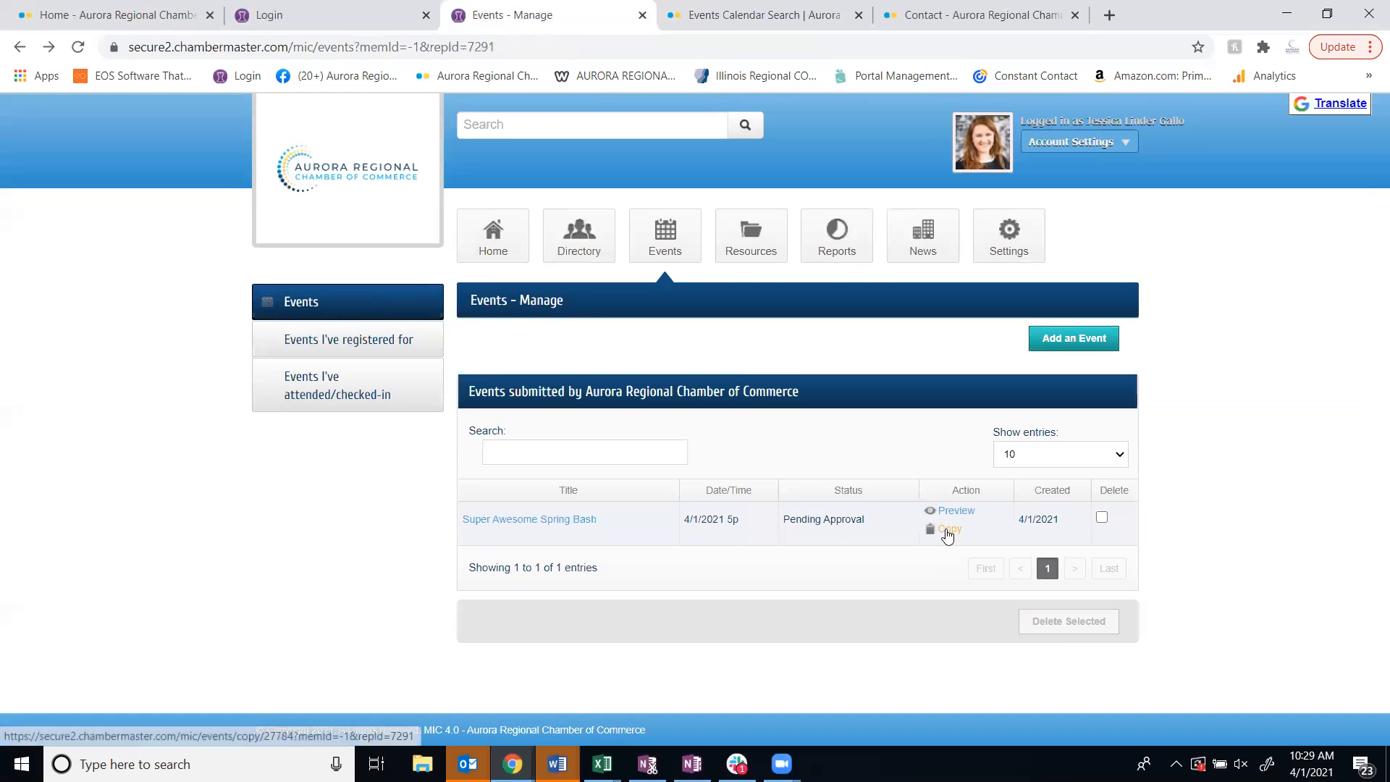
Copy the Super Awesome Spring Bash event and save the copy as a draft
{"action": "left_click", "coordinate": [948, 530]}
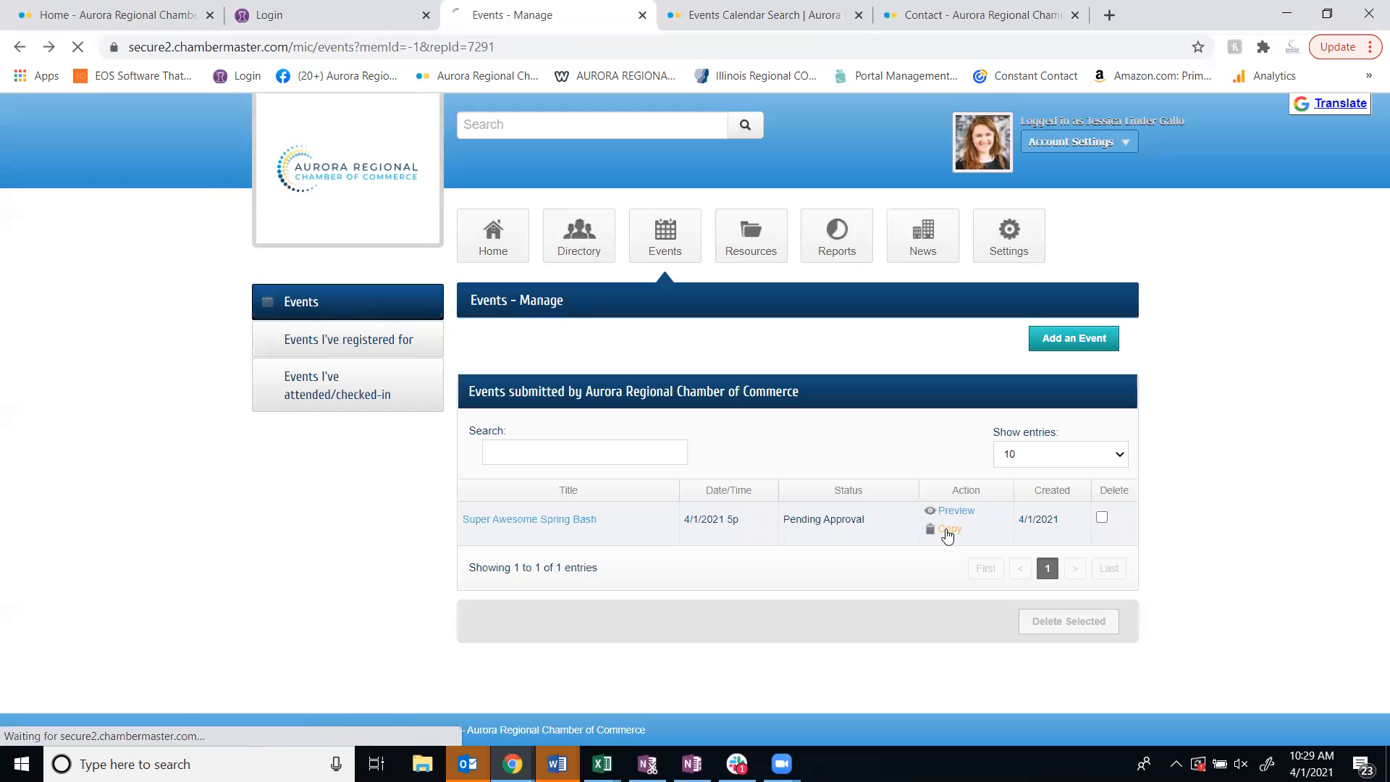
{"action": "scroll", "coordinate": [727, 472], "scroll_direction": "down", "scroll_amount": 3}
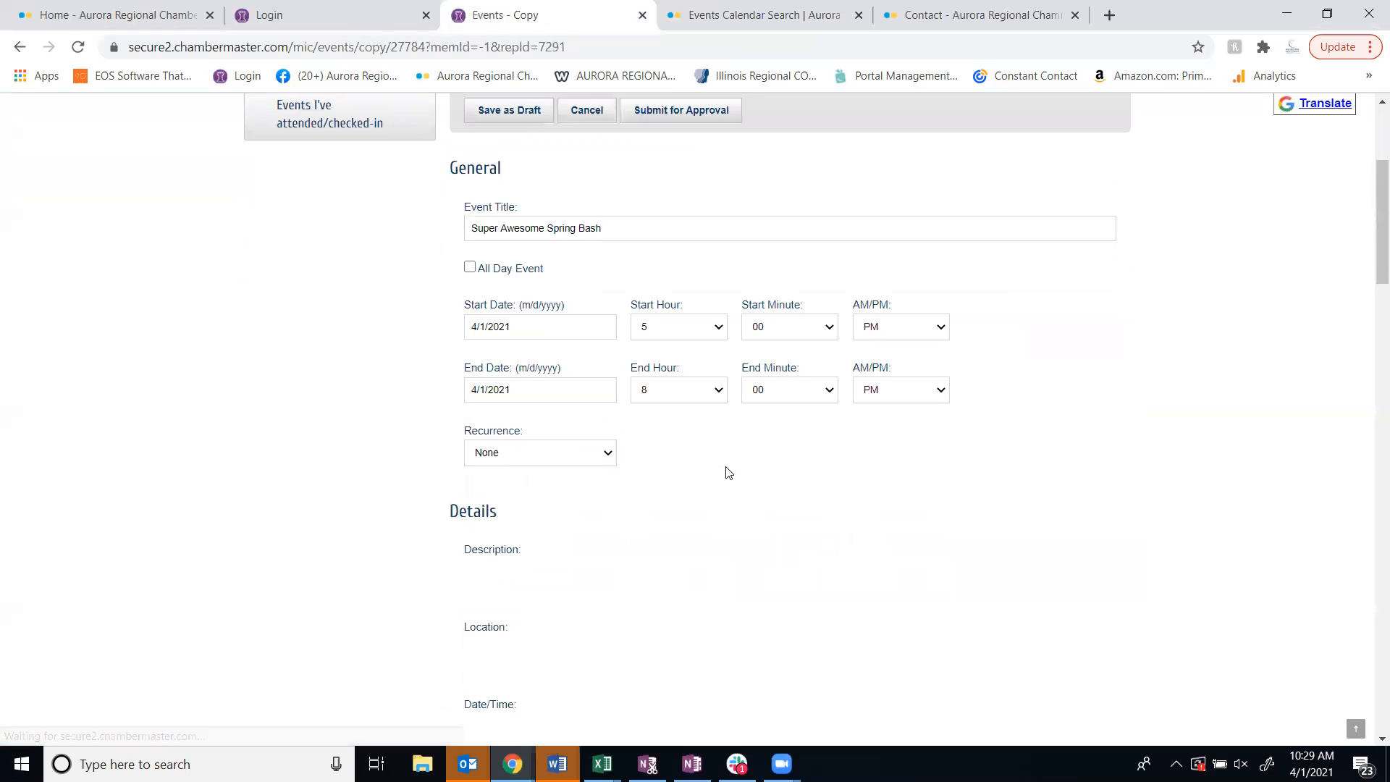
{"action": "scroll", "coordinate": [727, 472], "scroll_direction": "up", "scroll_amount": 3}
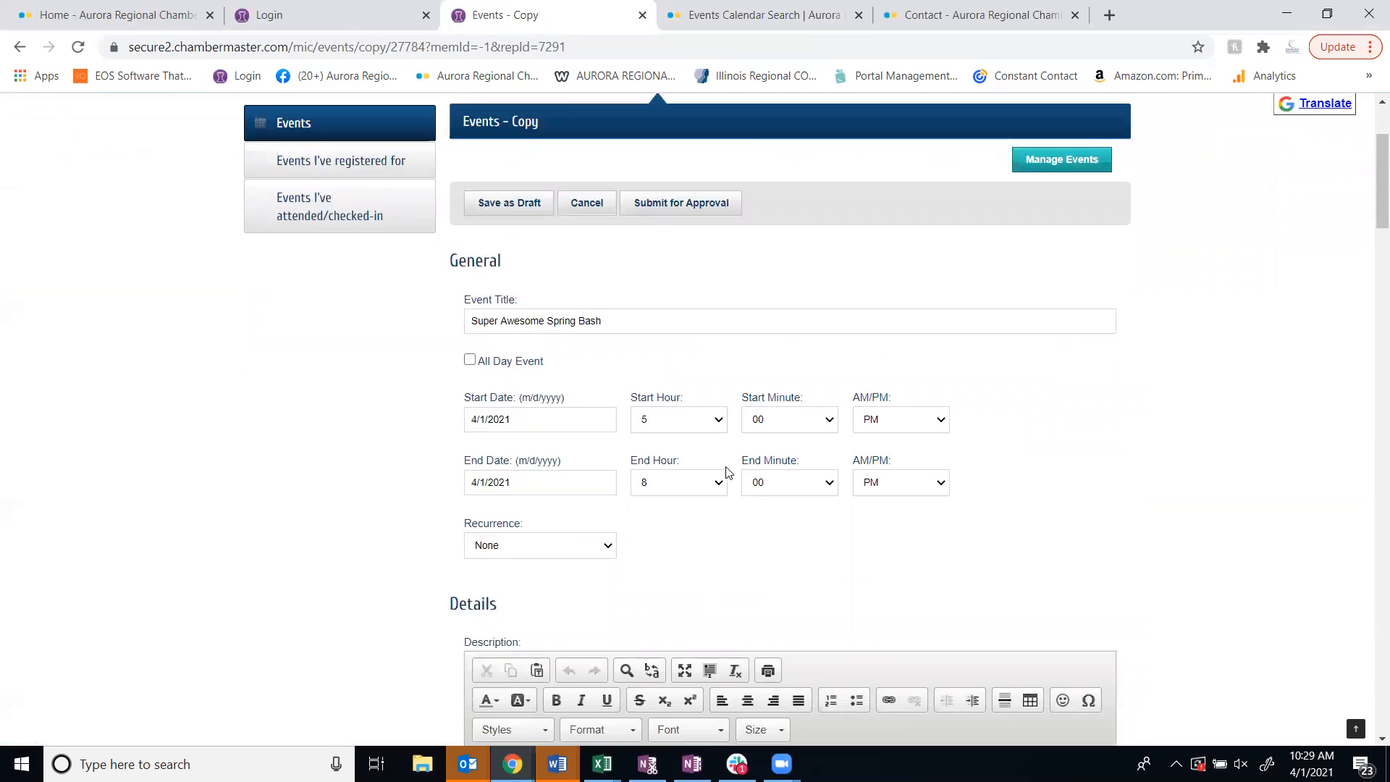
{"action": "scroll", "coordinate": [718, 472], "scroll_direction": "up", "scroll_amount": 1}
{"action": "left_click", "coordinate": [525, 387]}
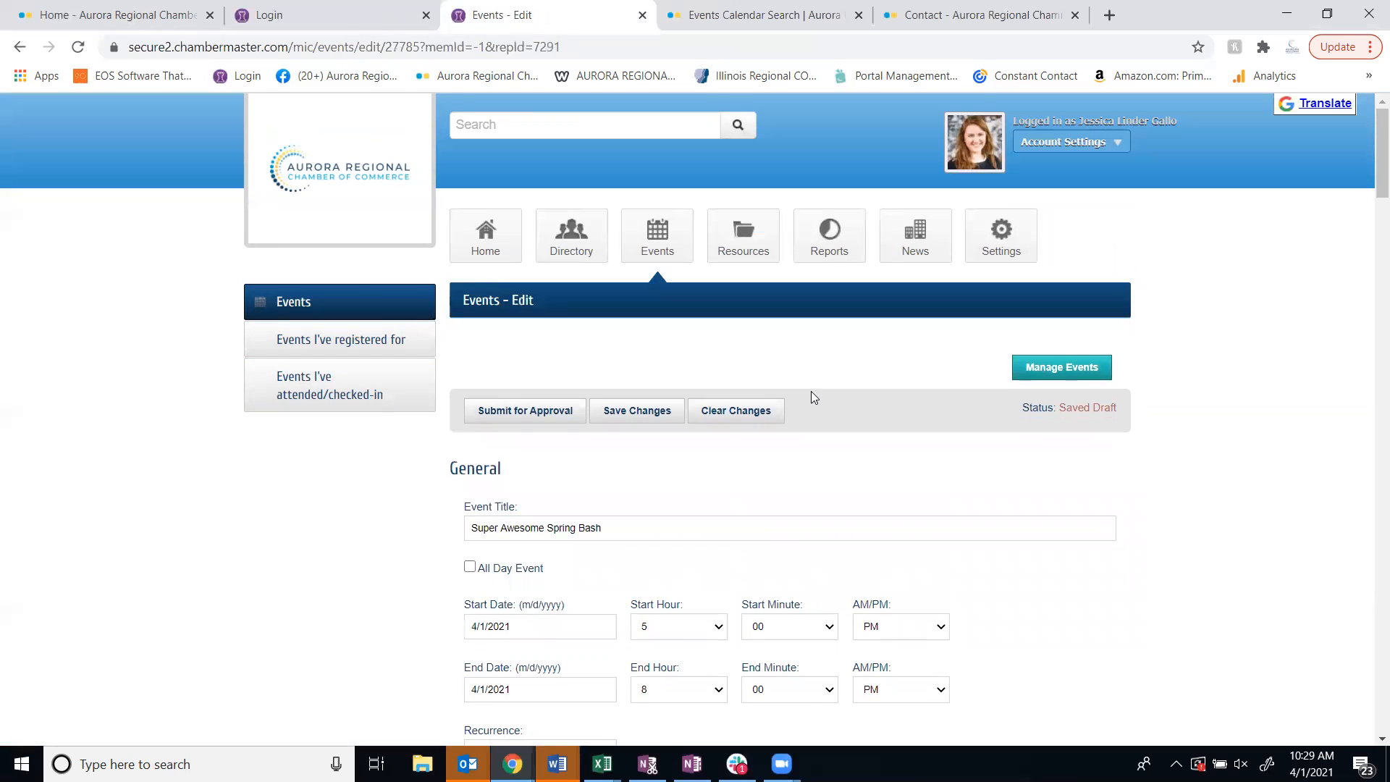
Browse the upcoming event cards on the chamber's public events calendar
{"action": "left_click", "coordinate": [741, 14]}
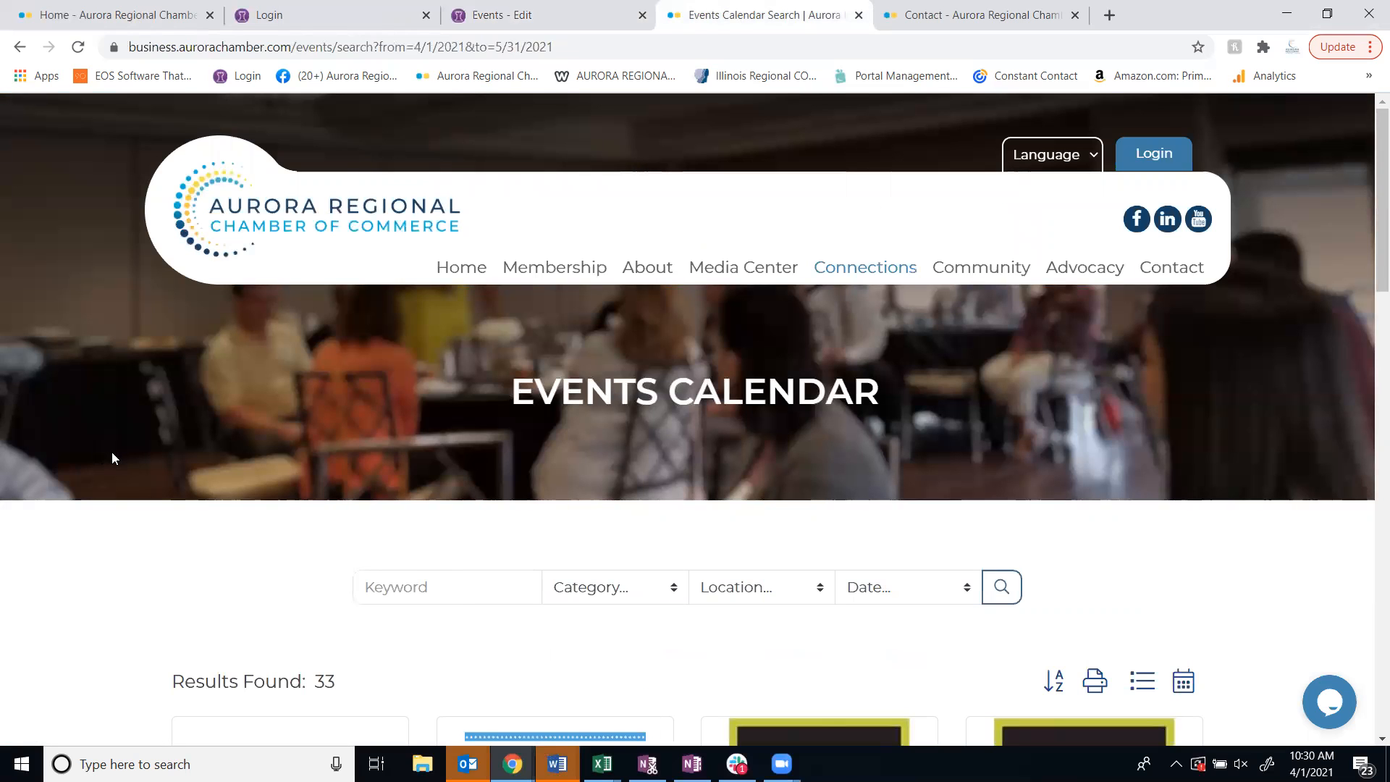
{"action": "scroll", "coordinate": [110, 466], "scroll_direction": "down", "scroll_amount": 5}
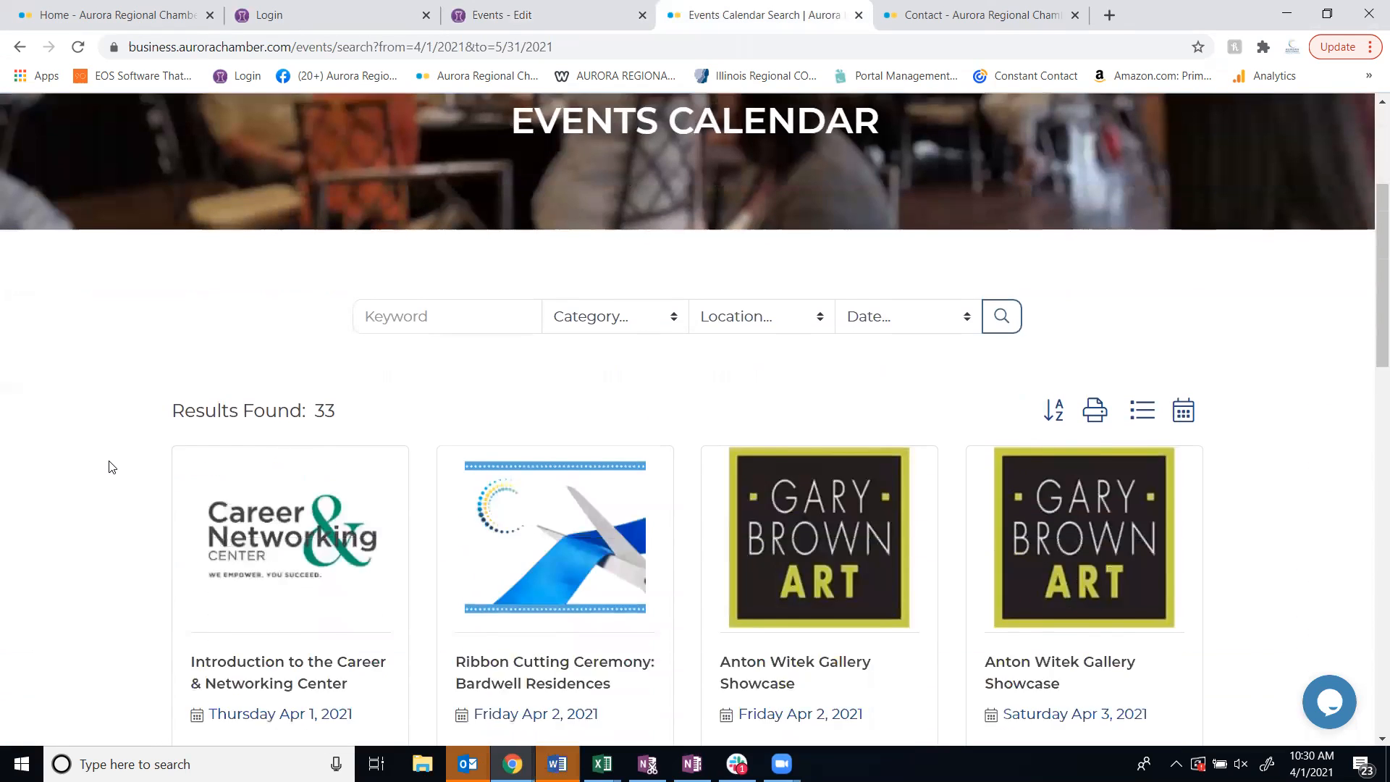
{"action": "scroll", "coordinate": [112, 467], "scroll_direction": "down", "scroll_amount": 1}
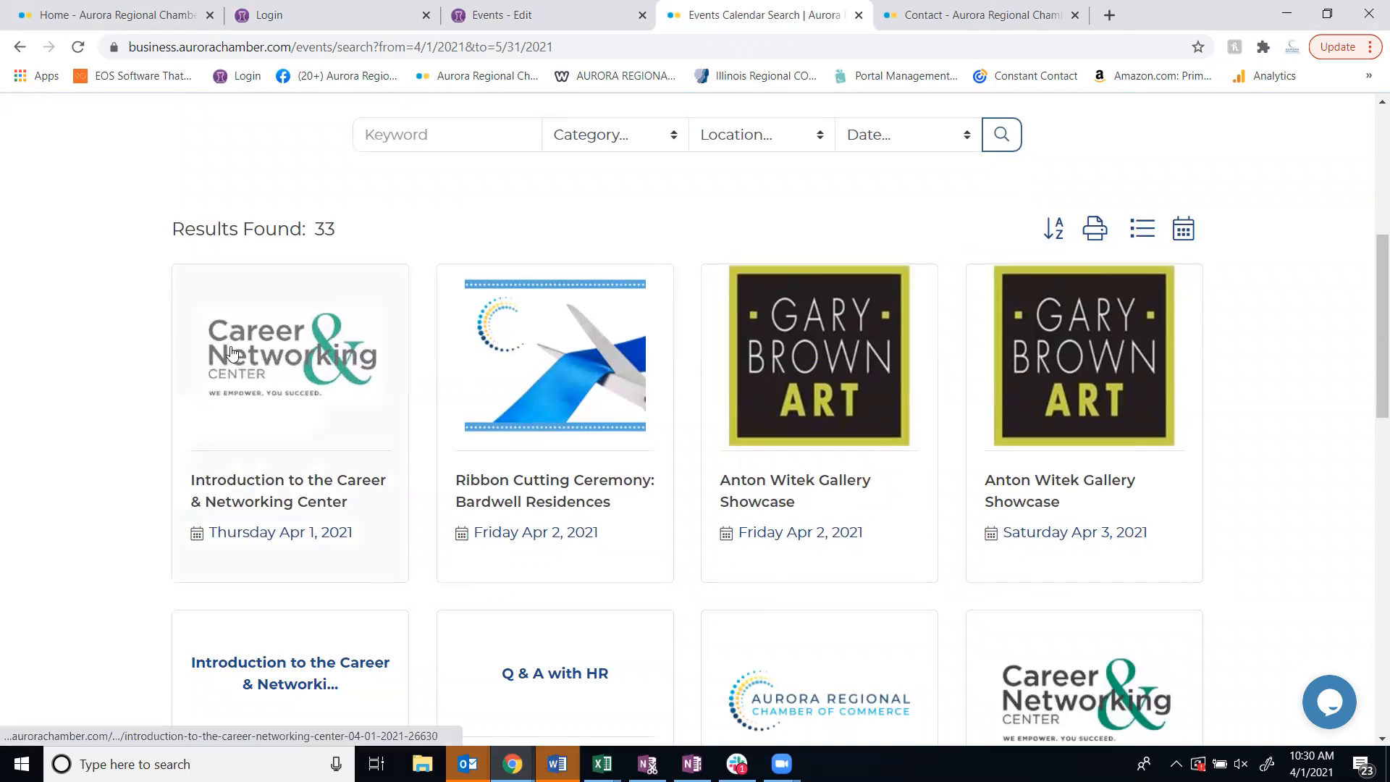
{"action": "scroll", "coordinate": [91, 404], "scroll_direction": "down", "scroll_amount": 15}
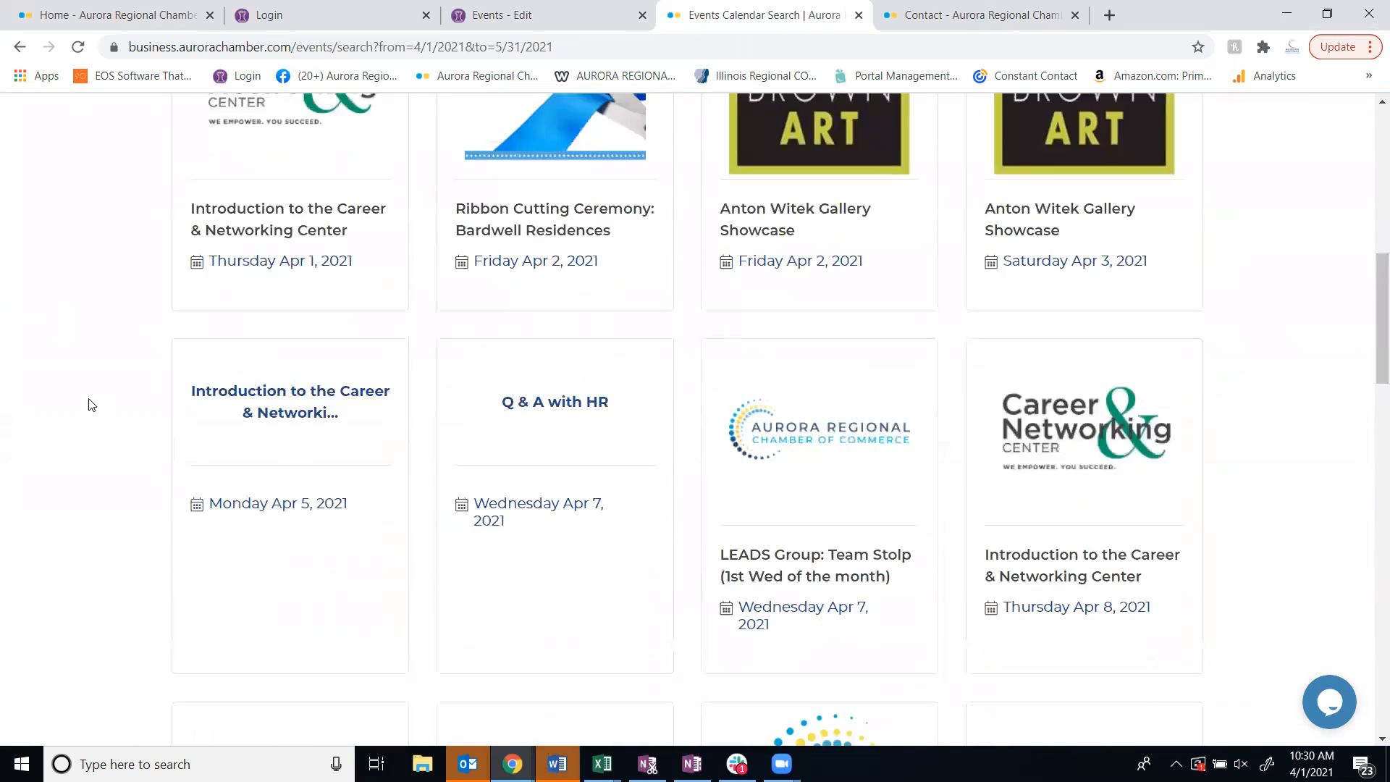
{"action": "scroll", "coordinate": [91, 404], "scroll_direction": "down", "scroll_amount": 5}
{"action": "scroll", "coordinate": [91, 404], "scroll_direction": "down", "scroll_amount": 9}
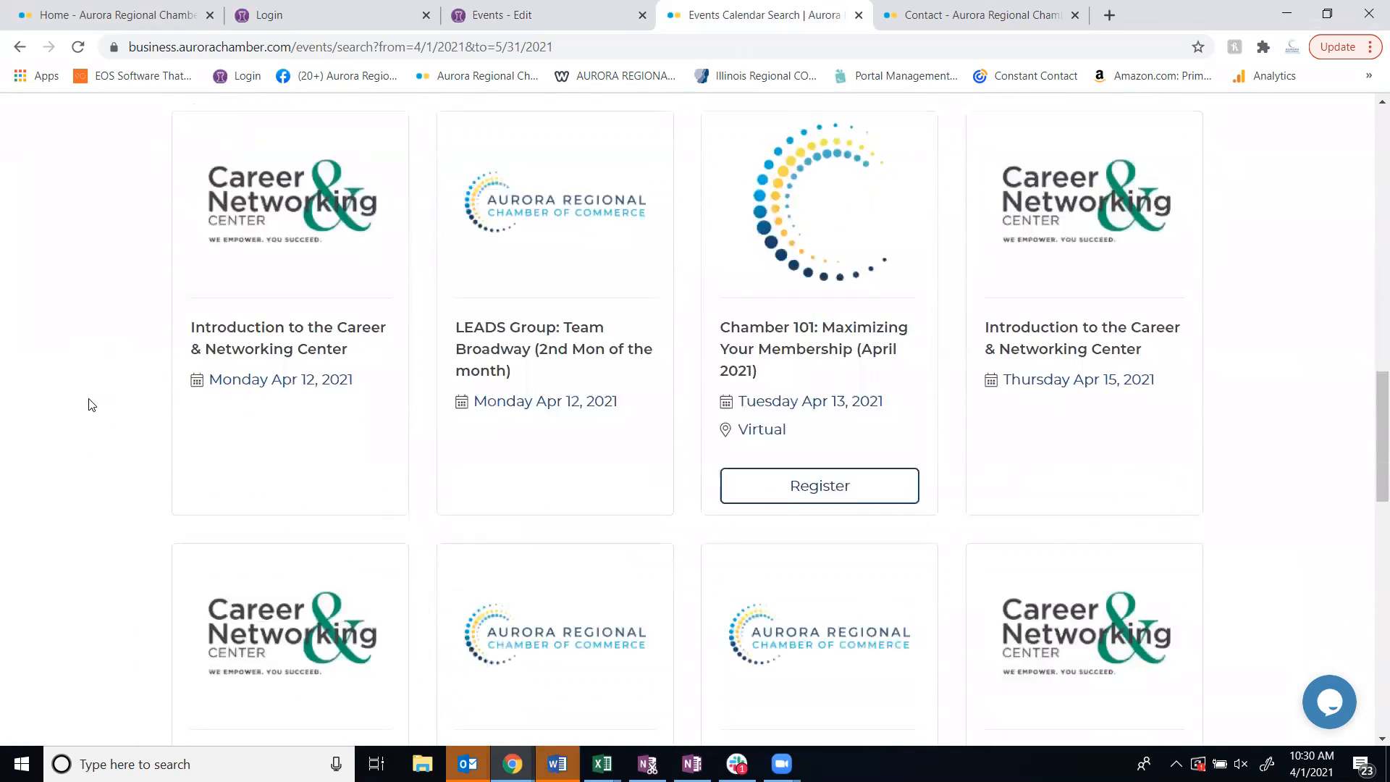
{"action": "scroll", "coordinate": [91, 404], "scroll_direction": "up", "scroll_amount": 15}
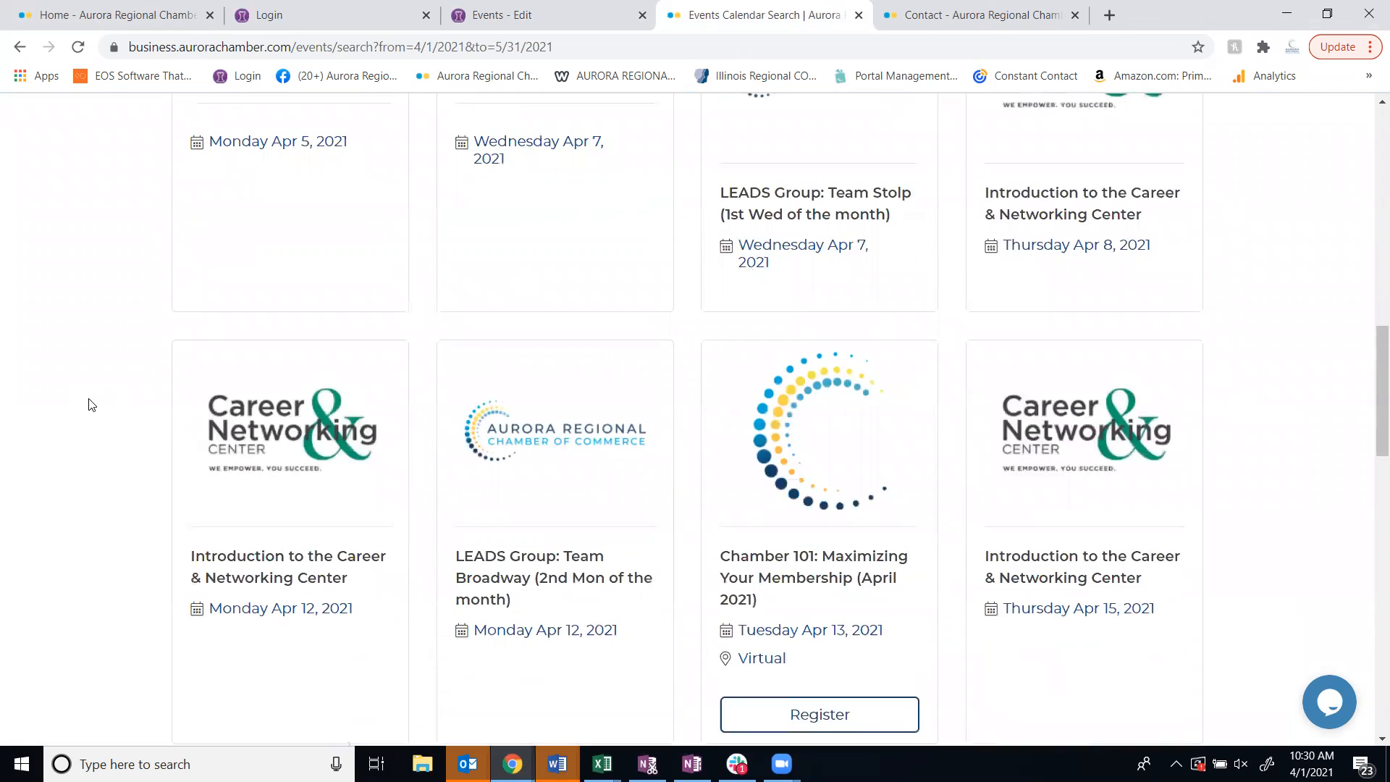
Show the public events calendar as a monthly grid and look over April 2021
{"action": "left_click", "coordinate": [1183, 501]}
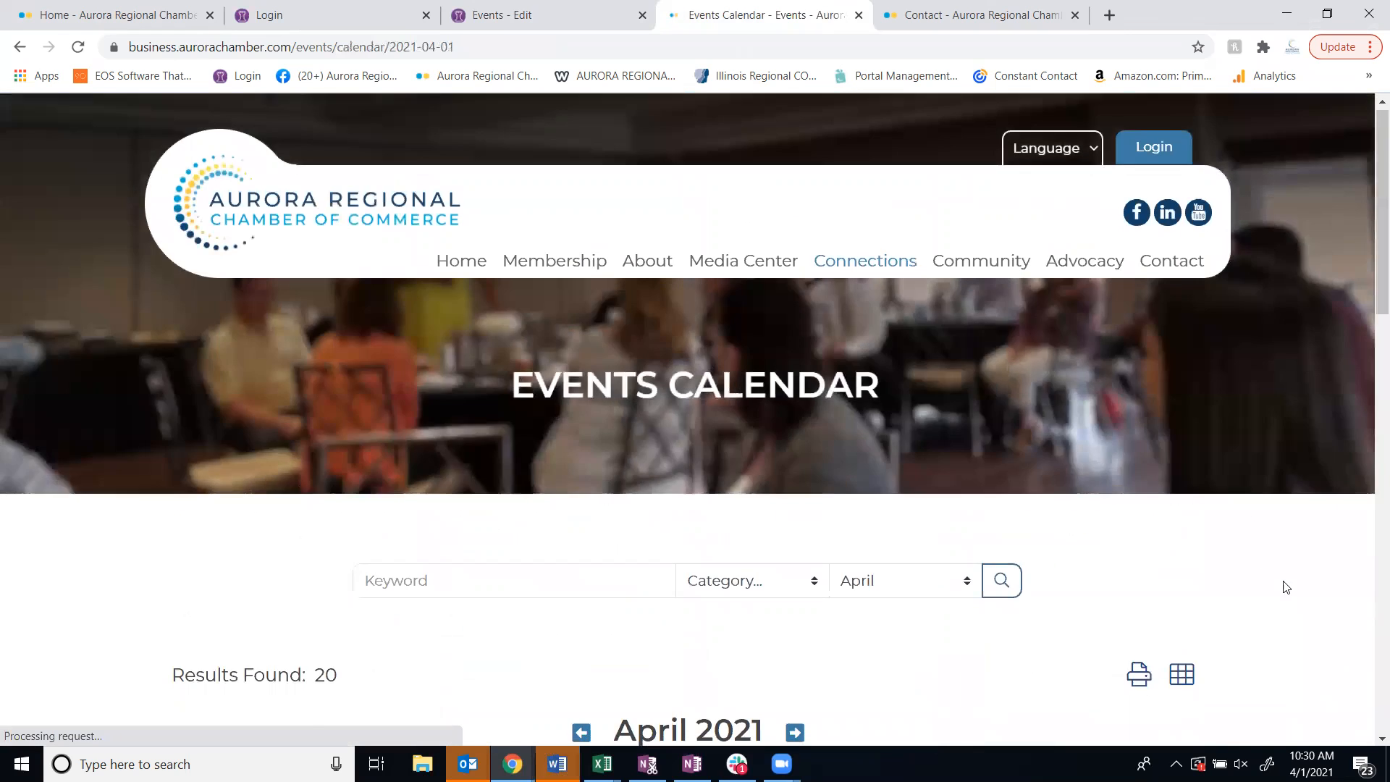
{"action": "scroll", "coordinate": [1281, 584], "scroll_direction": "down", "scroll_amount": 5}
{"action": "scroll", "coordinate": [1285, 585], "scroll_direction": "up", "scroll_amount": 2}
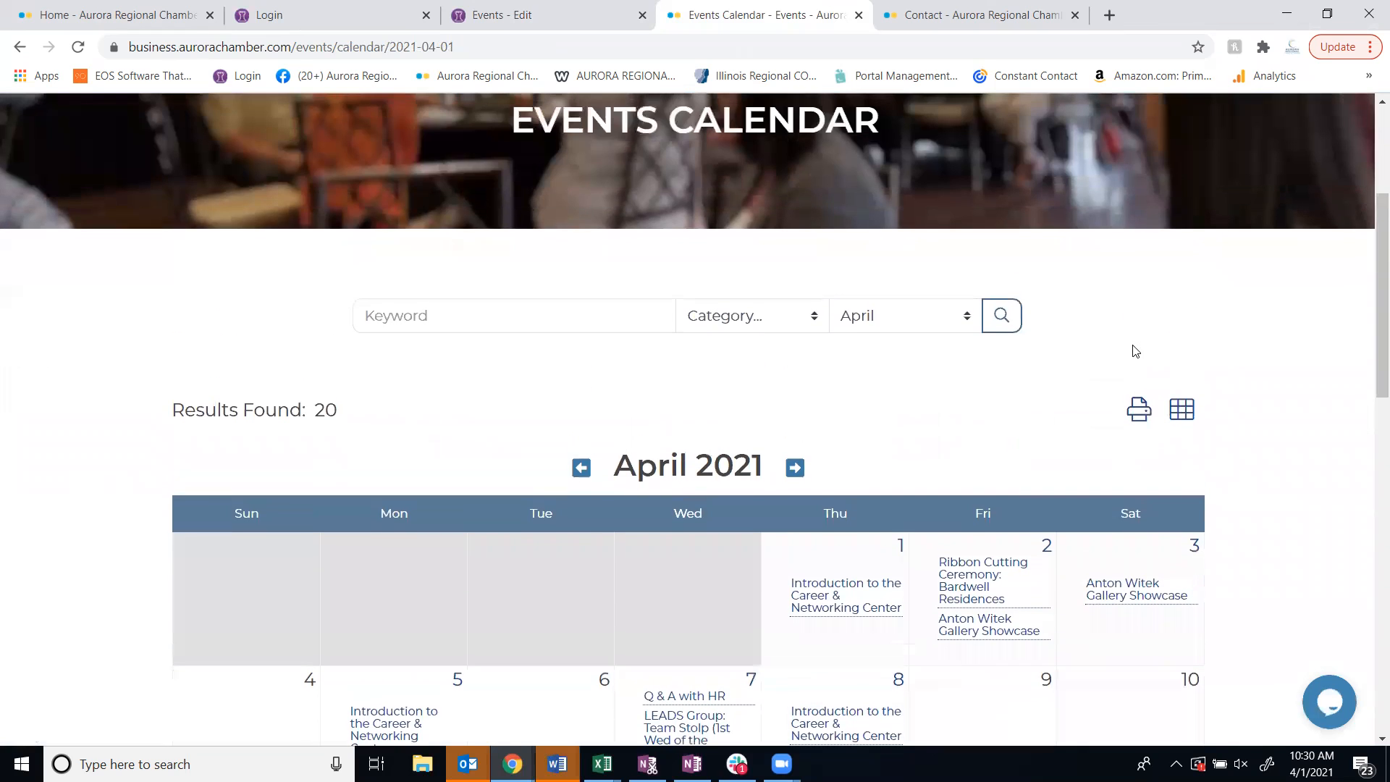
{"action": "scroll", "coordinate": [1104, 356], "scroll_direction": "up", "scroll_amount": 2}
Switch to the chamber's Contact page and locate the staff directory link
{"action": "left_click", "coordinate": [995, 13]}
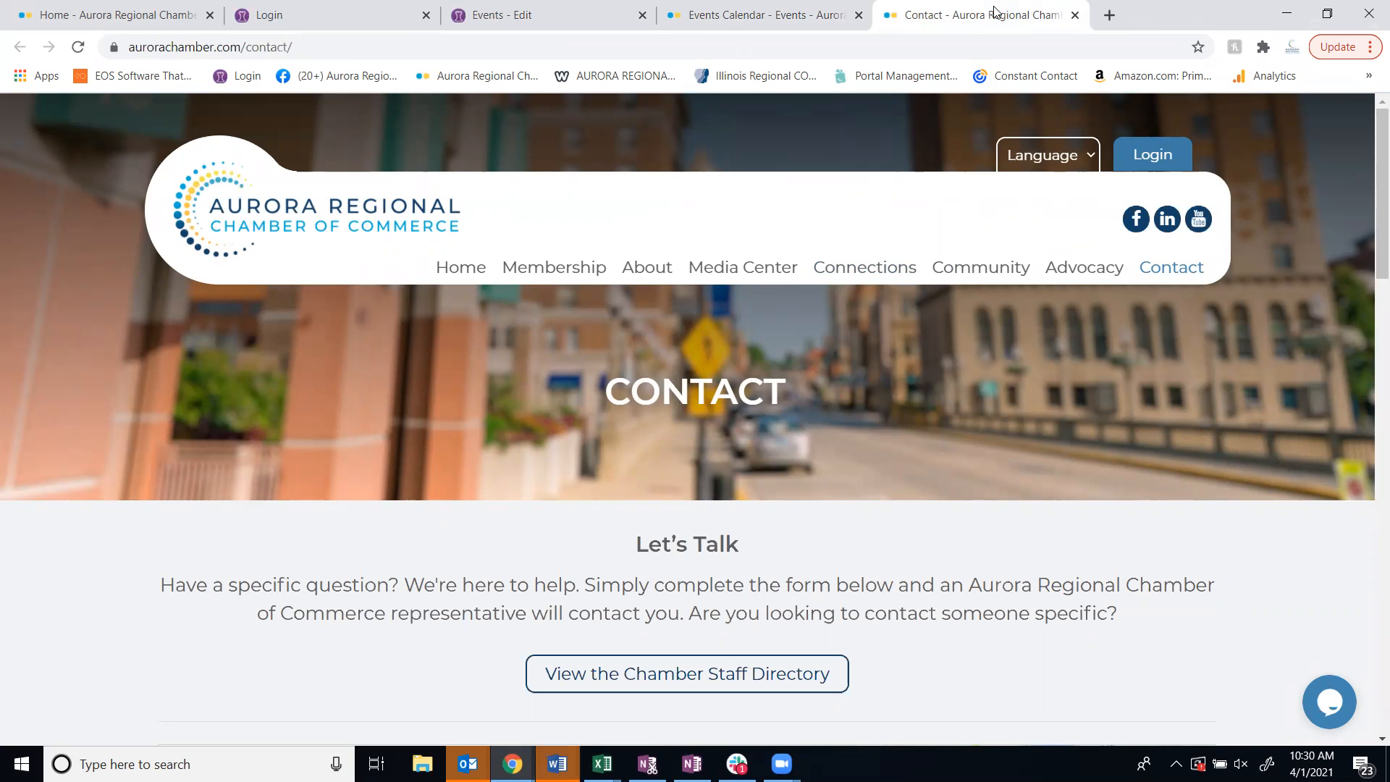
{"action": "scroll", "coordinate": [811, 428], "scroll_direction": "down", "scroll_amount": 3}
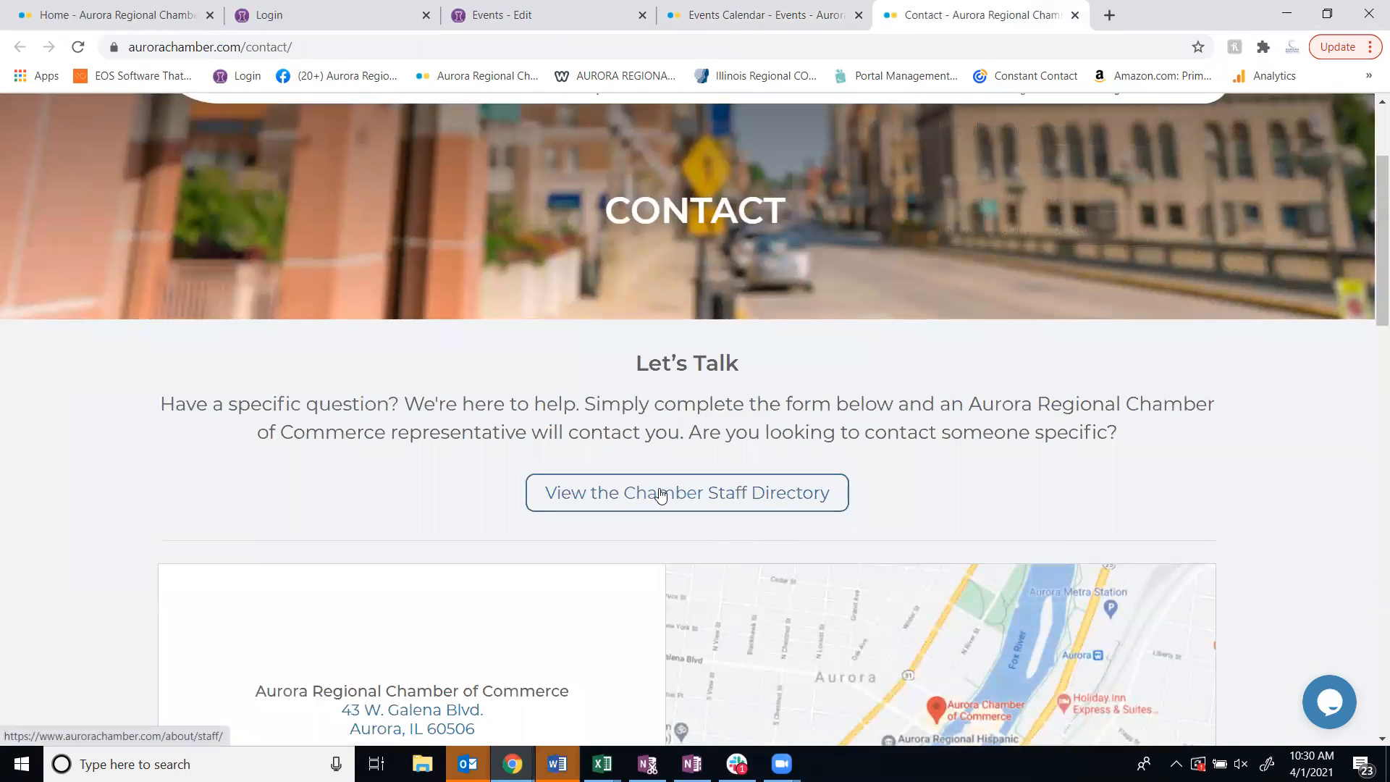
Mark Events, Ribbon Cuttings and Becoming an Ambassador as interests in the chamber's contact form
{"action": "scroll", "coordinate": [210, 489], "scroll_direction": "down", "scroll_amount": 4}
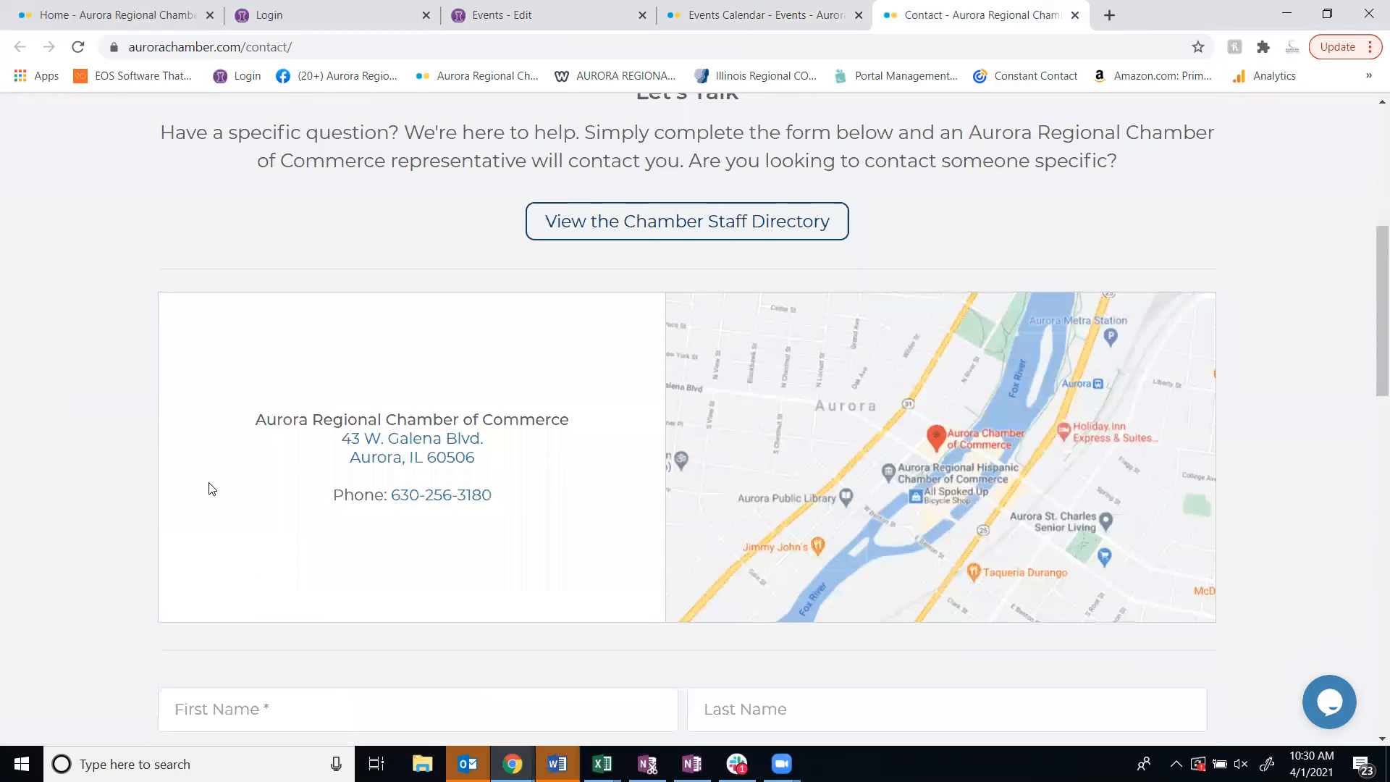
{"action": "scroll", "coordinate": [210, 488], "scroll_direction": "down", "scroll_amount": 1}
{"action": "scroll", "coordinate": [208, 487], "scroll_direction": "down", "scroll_amount": 2}
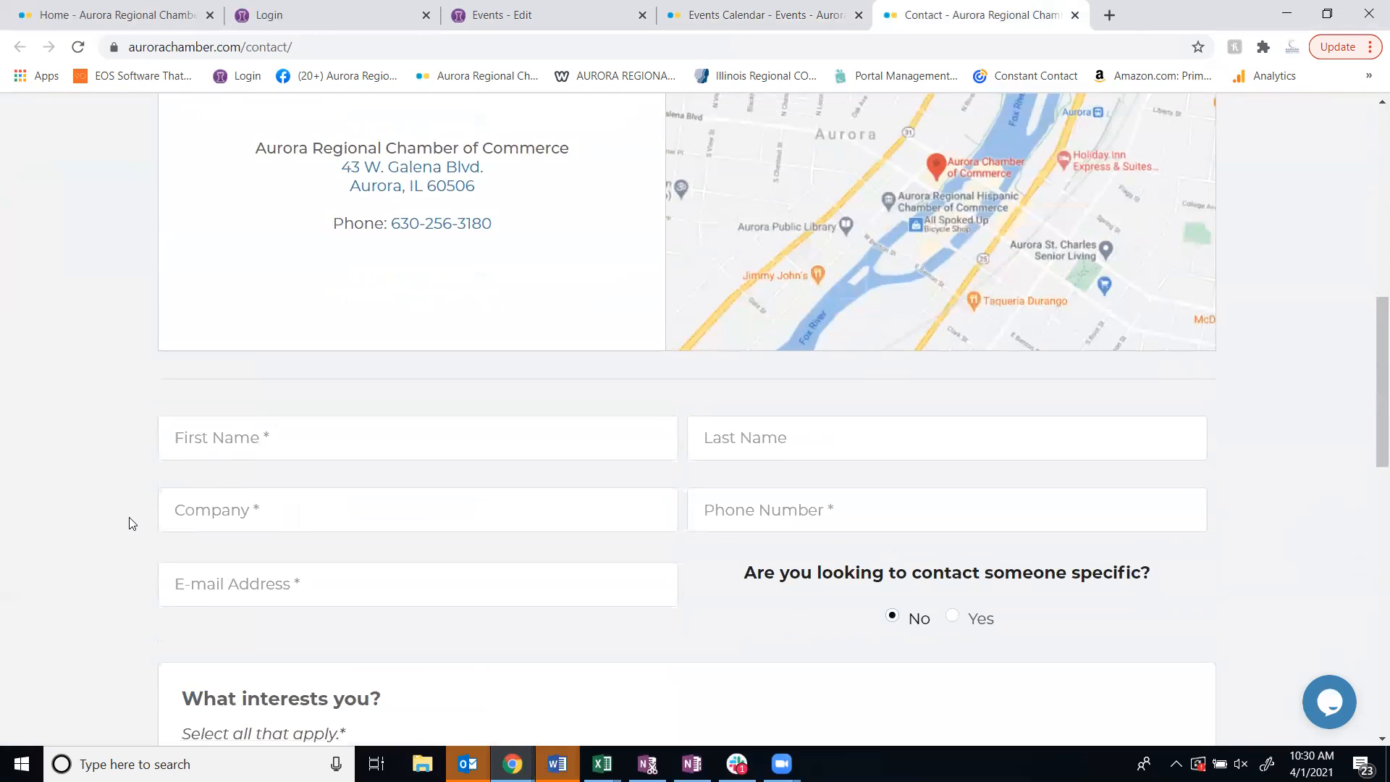
{"action": "scroll", "coordinate": [130, 522], "scroll_direction": "down", "scroll_amount": 2}
{"action": "scroll", "coordinate": [217, 249], "scroll_direction": "down", "scroll_amount": 1}
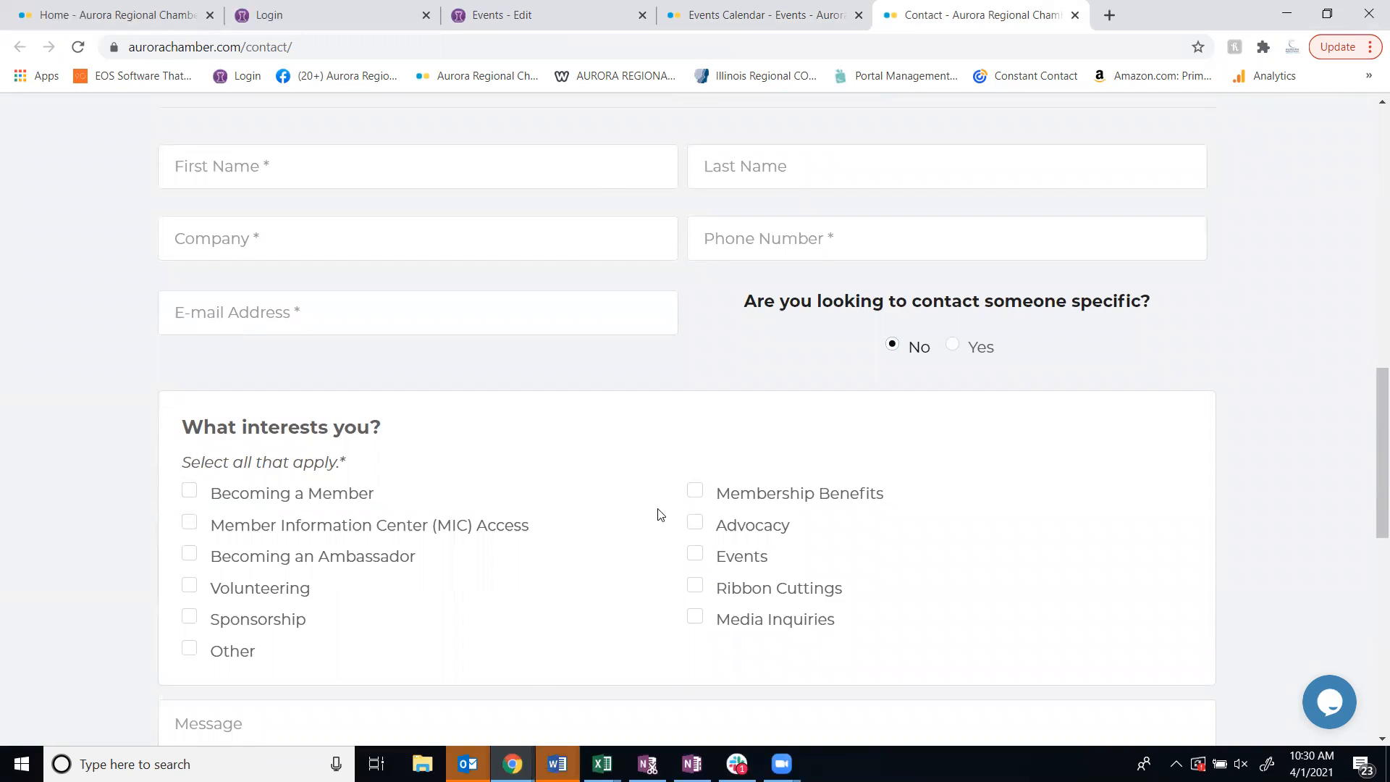
{"action": "left_click", "coordinate": [695, 556]}
{"action": "left_click", "coordinate": [699, 589]}
{"action": "left_click", "coordinate": [189, 553]}
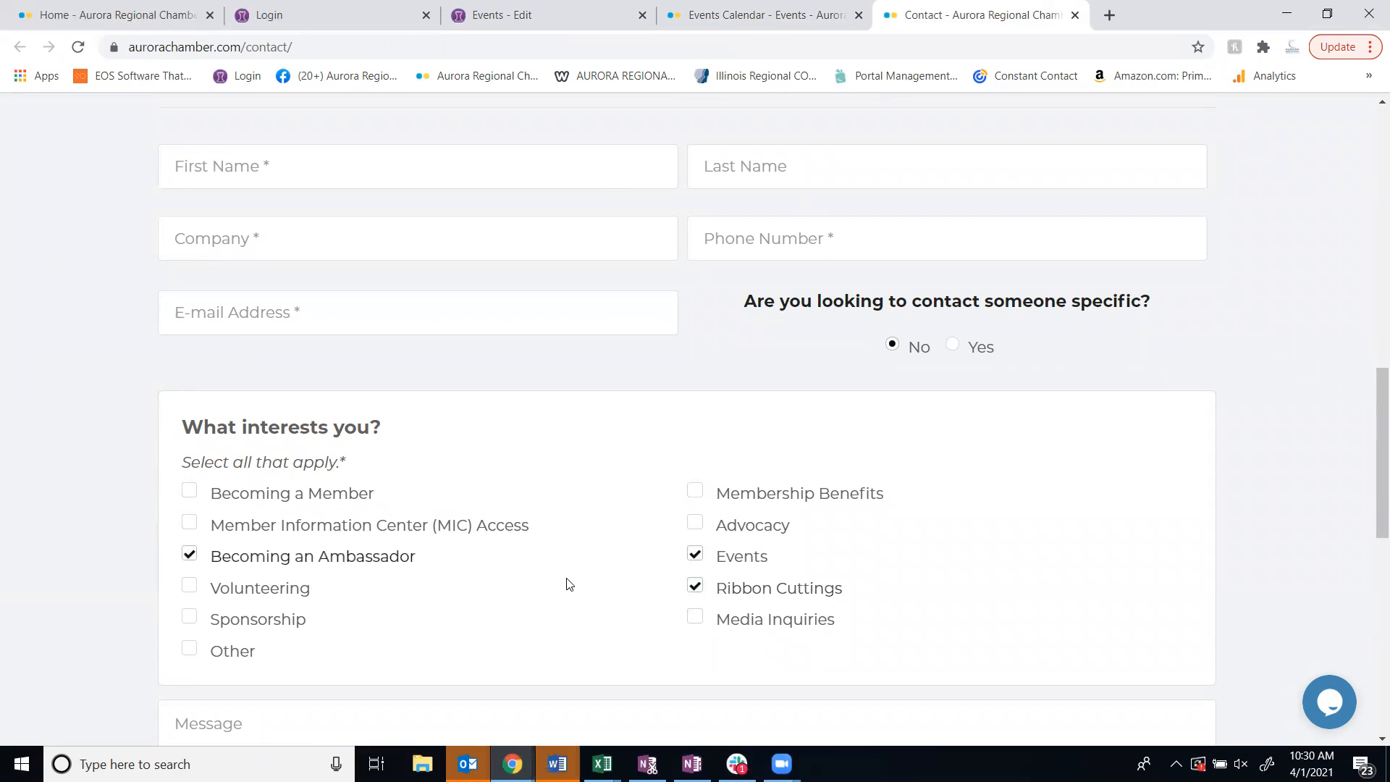
View the contact form's message and send section and return to the chamber's home page
{"action": "scroll", "coordinate": [568, 583], "scroll_direction": "down", "scroll_amount": 5}
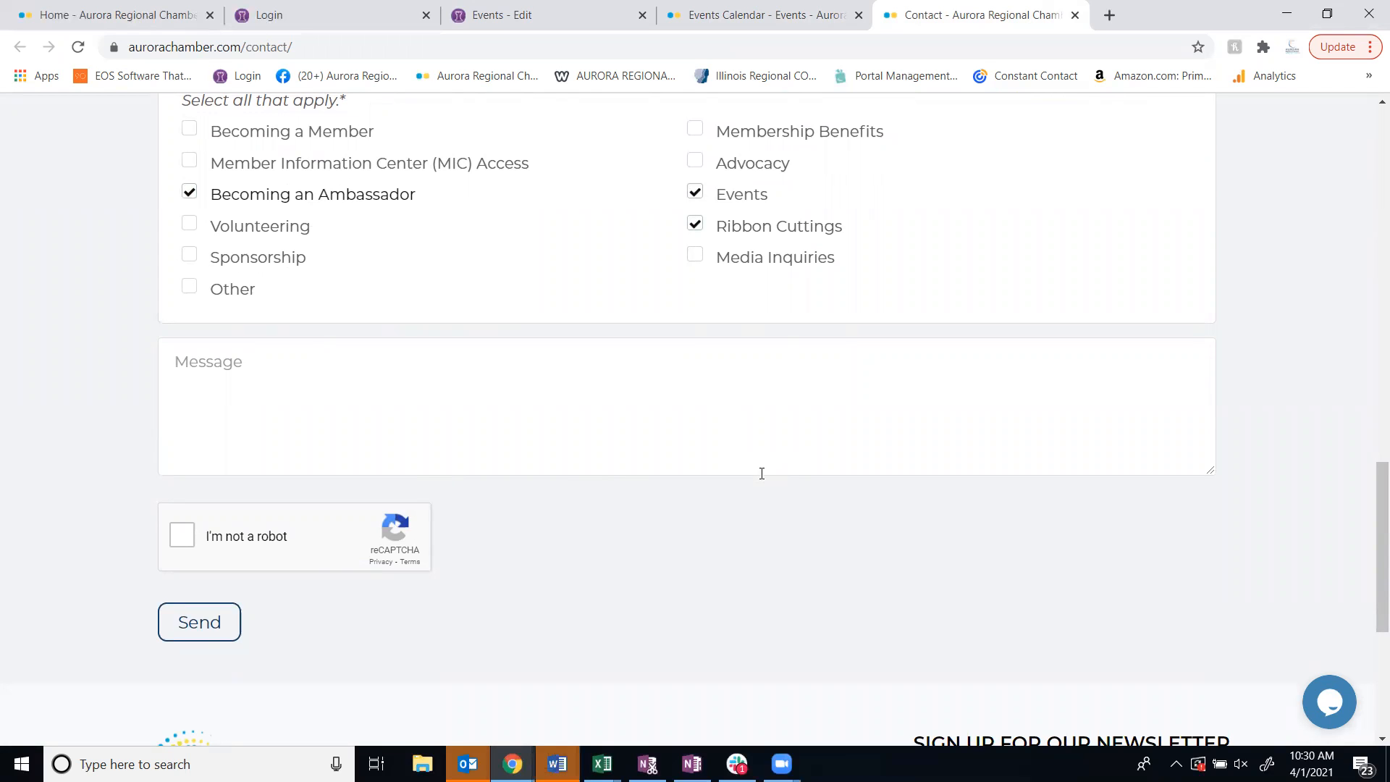
{"action": "left_click", "coordinate": [152, 13]}
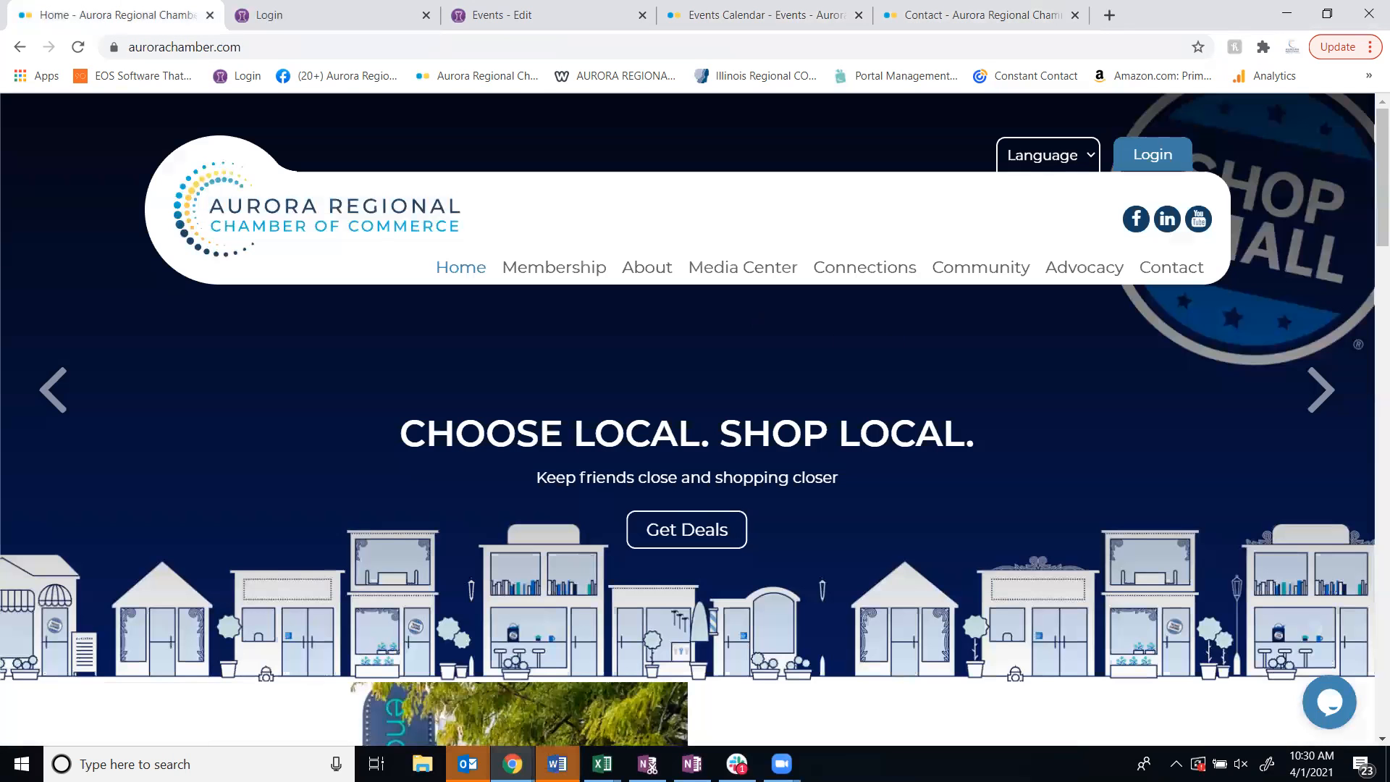